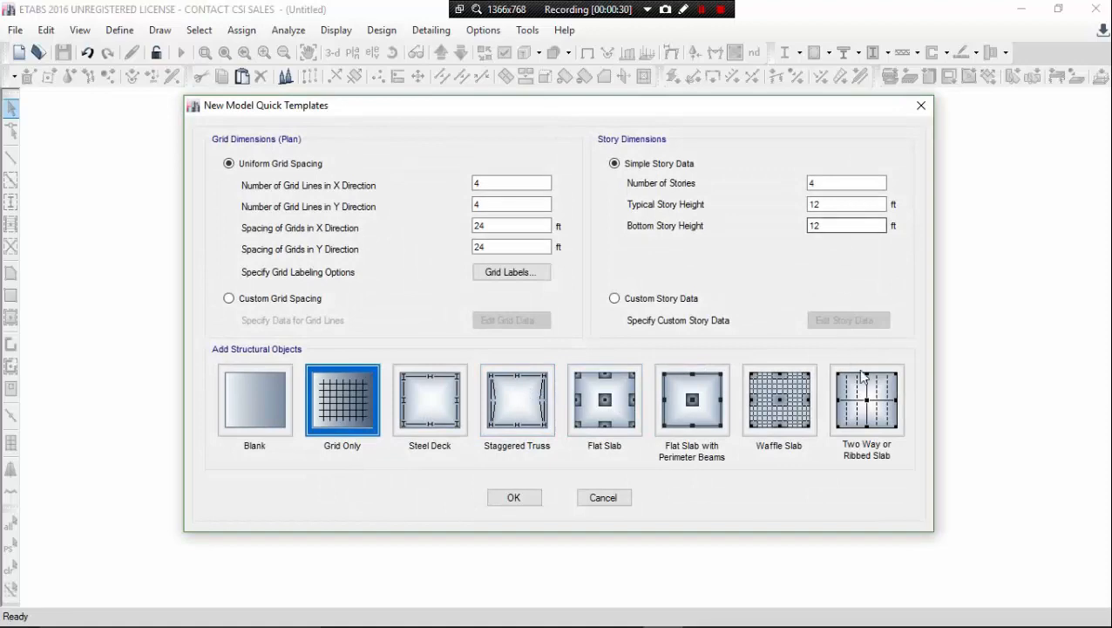
Choose the Two Way or Ribbed Slab template for the new model and set the bottom restraints to Fixed.
click(870, 389)
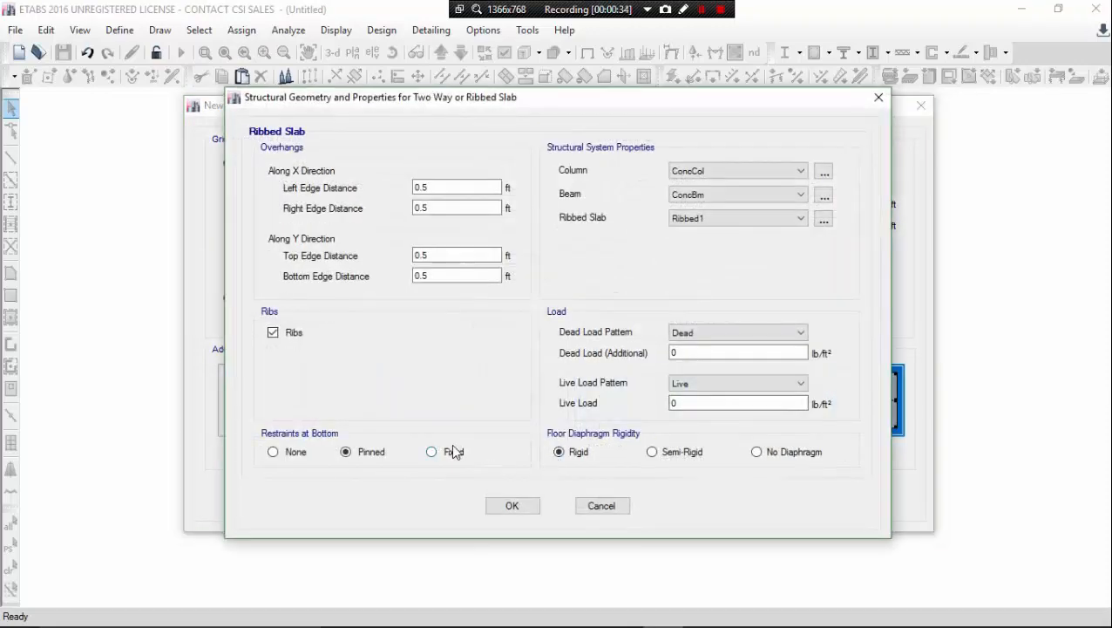
click(454, 451)
click(511, 506)
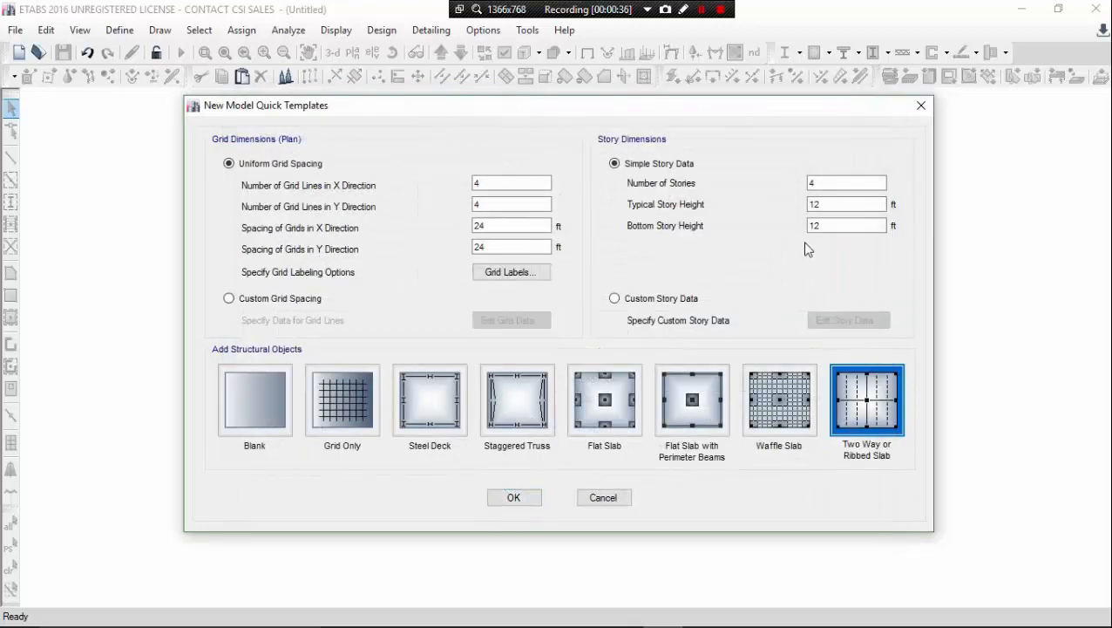
Set the typical and bottom story heights to 10 ft and create the four-story model.
double_click(828, 203)
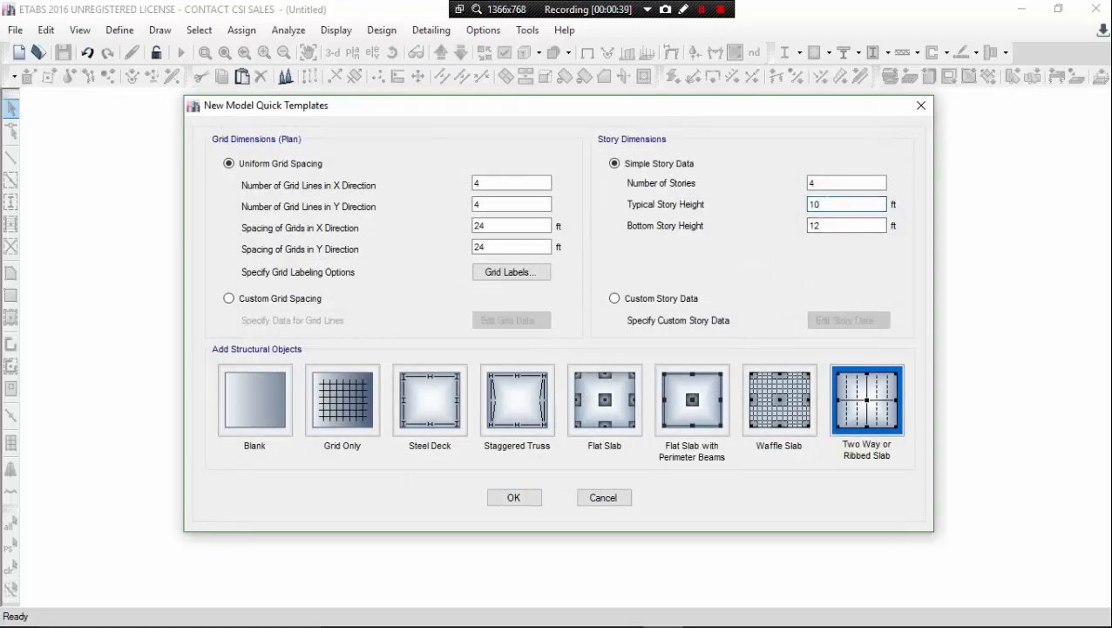
double_click(828, 225)
click(518, 503)
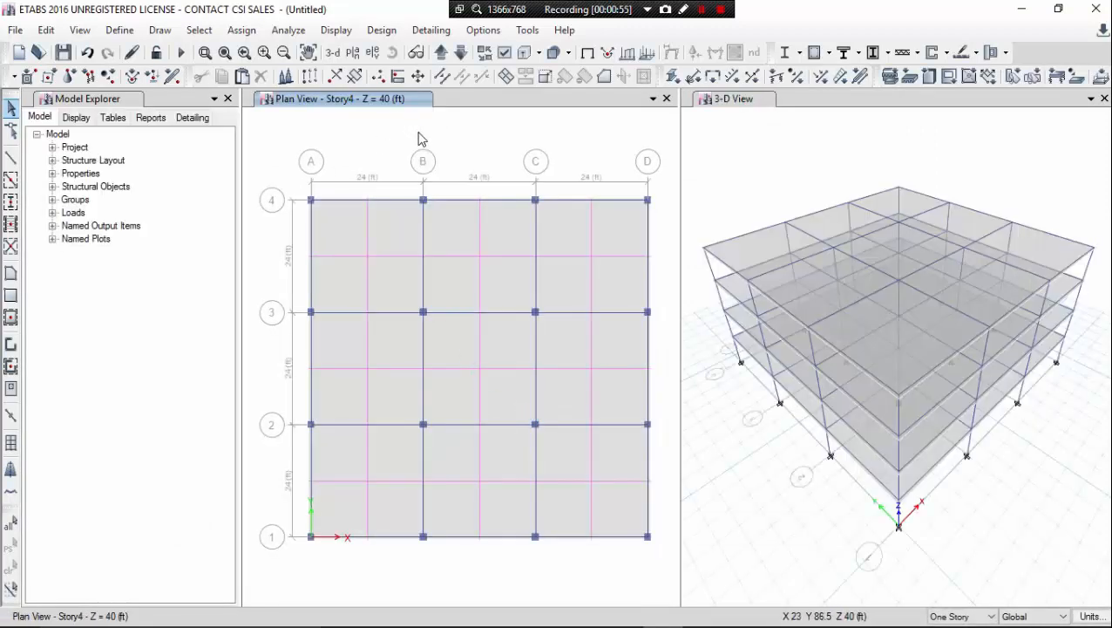
Remove the floor slab from Story4 in the plan view.
click(390, 228)
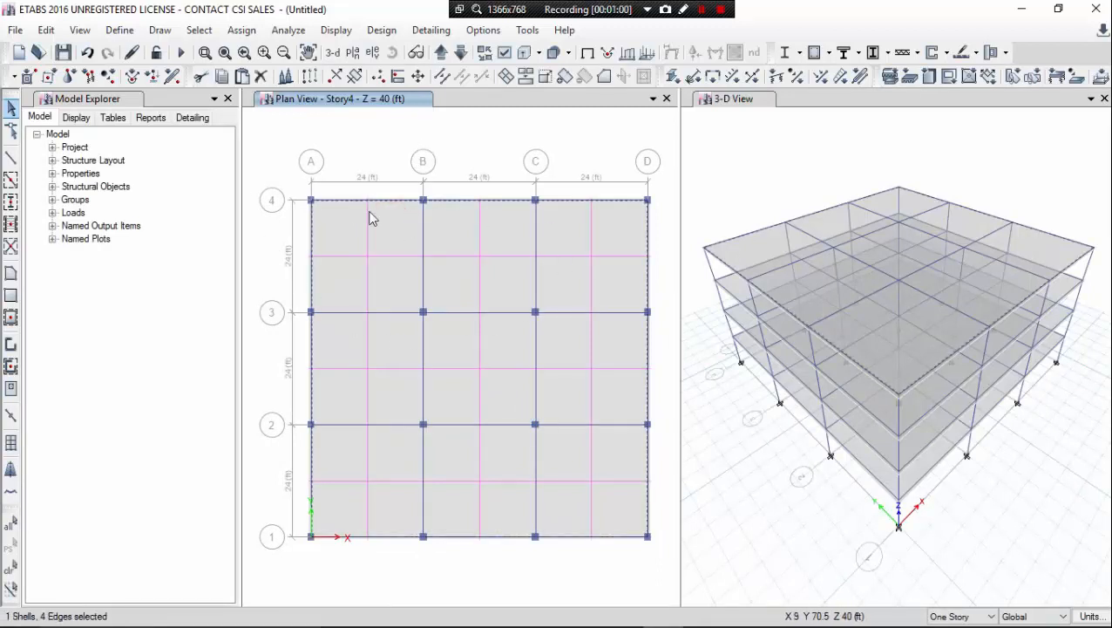
click(202, 76)
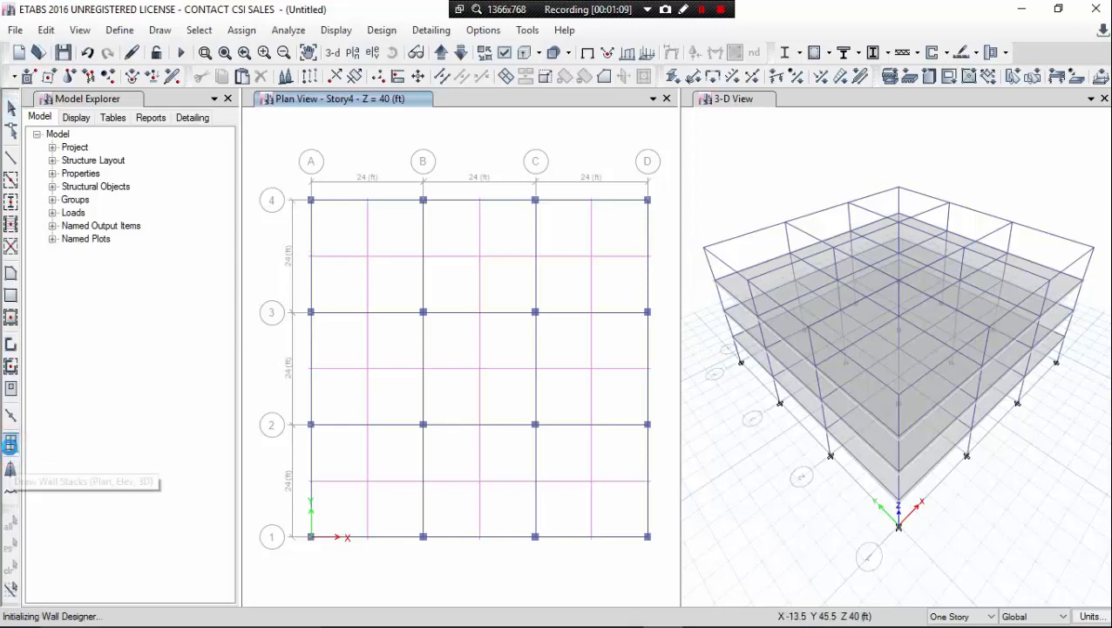
Start drawing a wall stack and choose the single-cell wall layout with one opening.
click(11, 444)
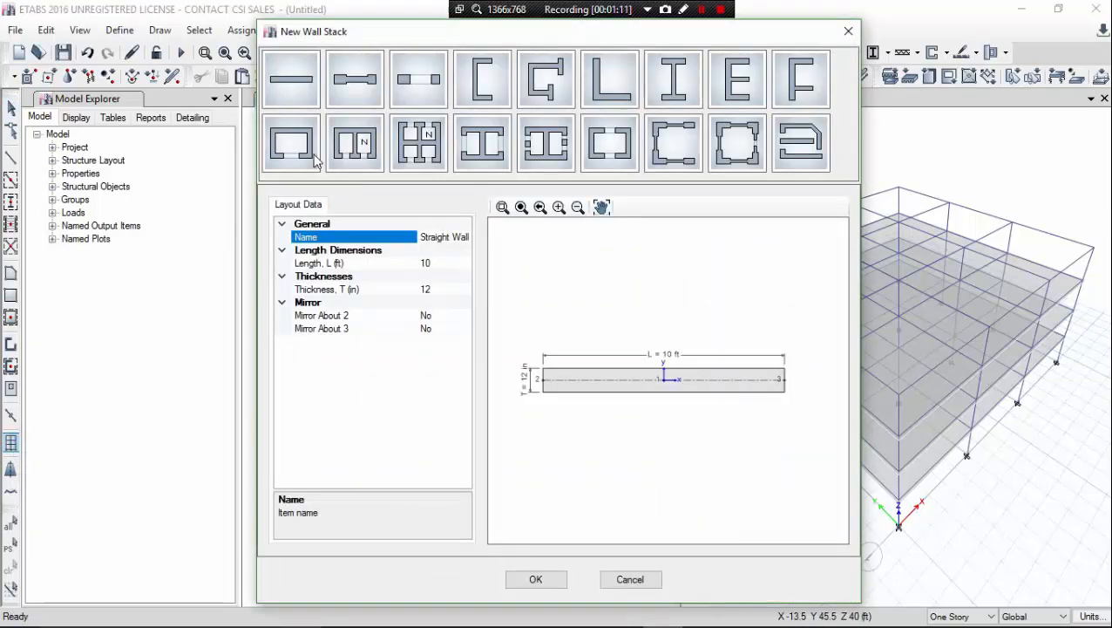
click(848, 31)
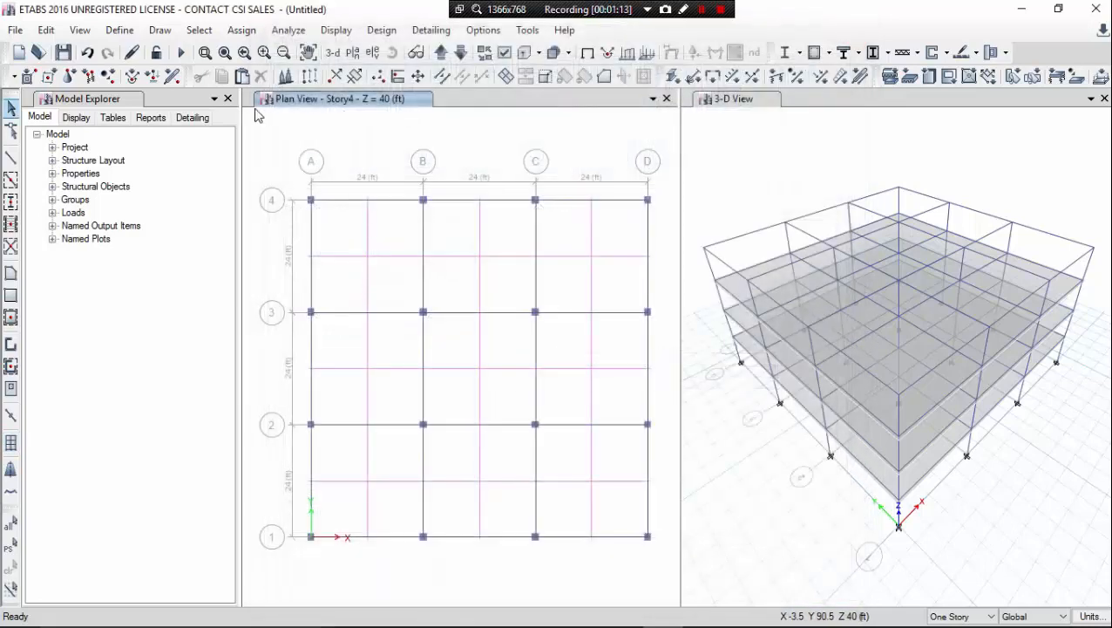
click(159, 30)
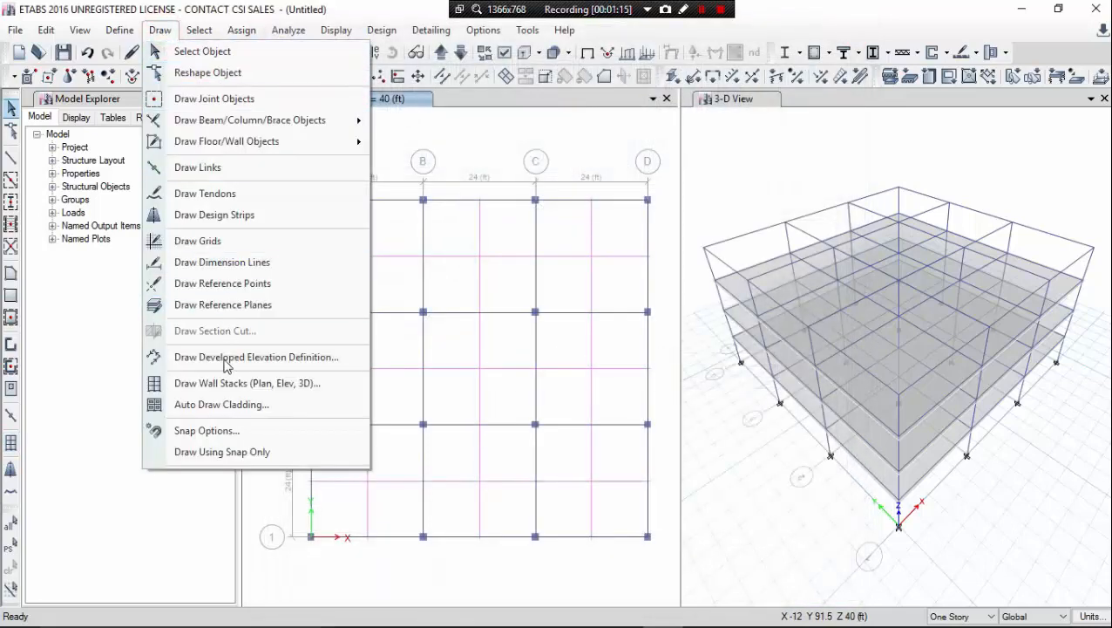
click(231, 384)
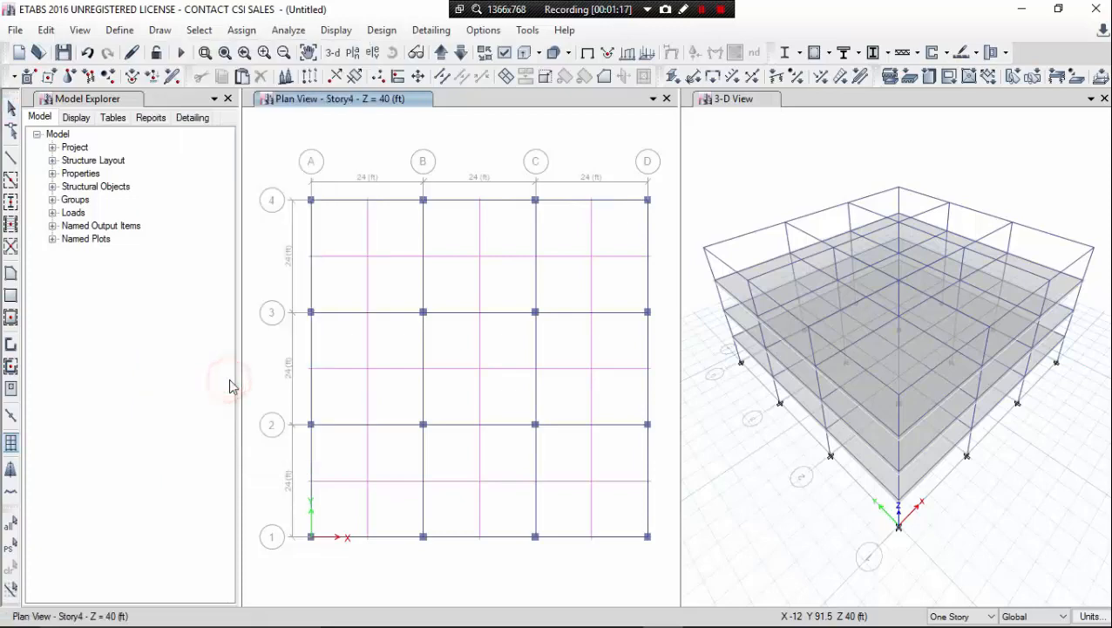
click(330, 307)
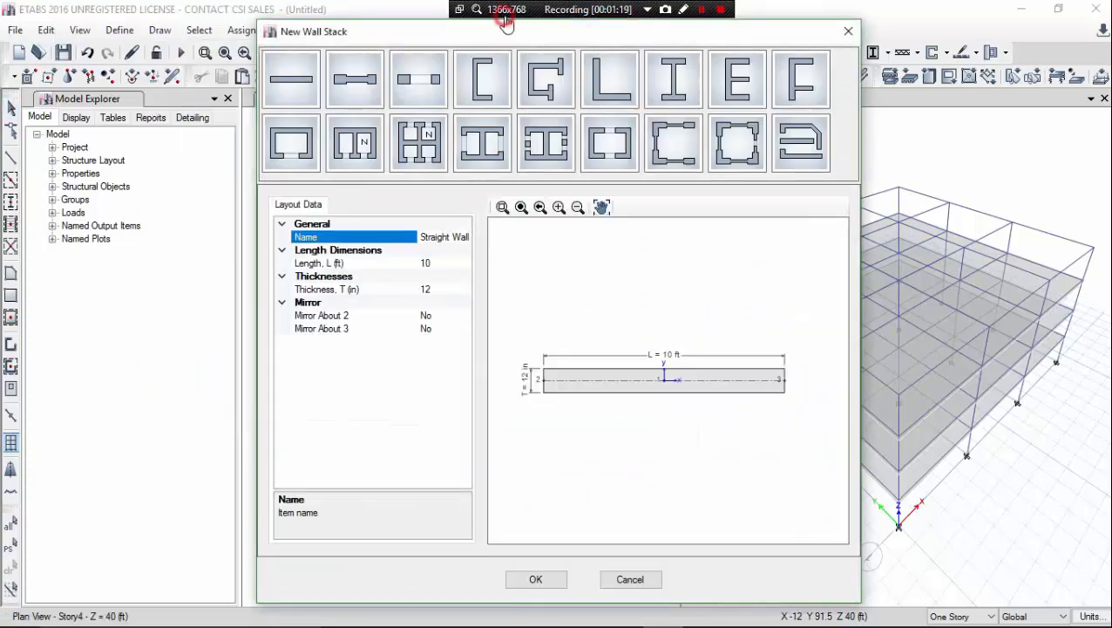
drag(576, 35, 826, 50)
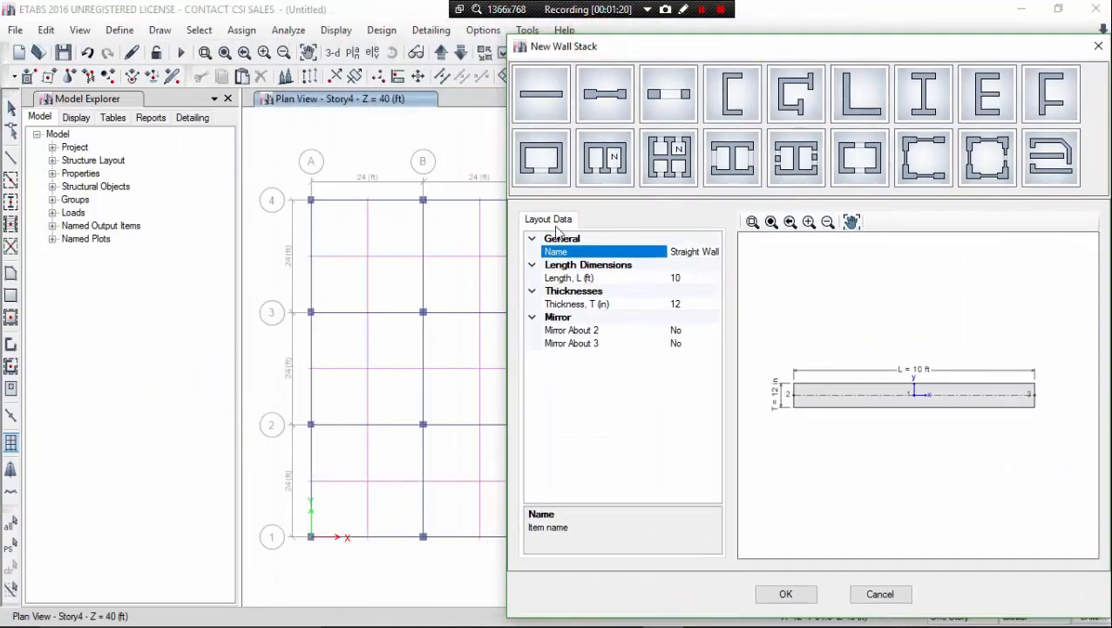
click(533, 155)
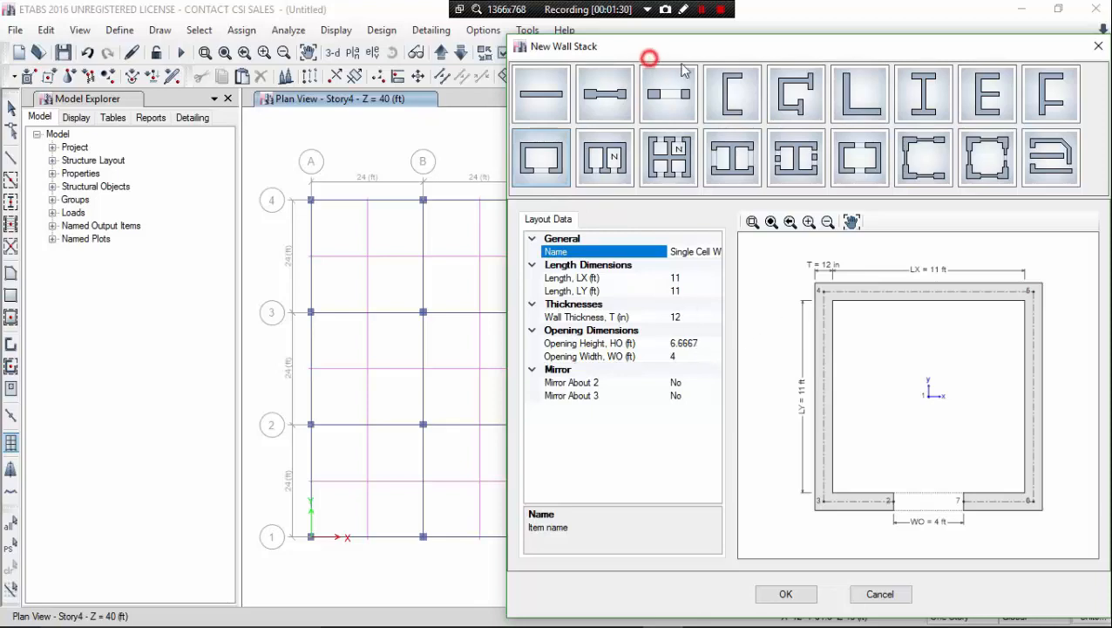
Set the single-cell wall stack's opening height to 7 ft.
drag(649, 48, 736, 54)
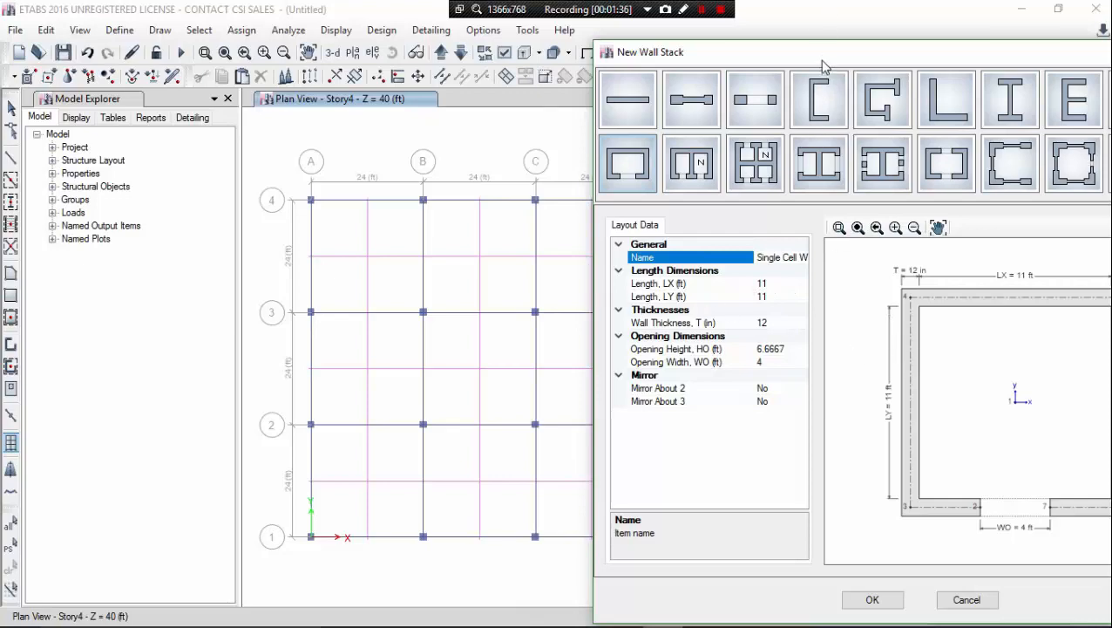
drag(821, 61, 660, 76)
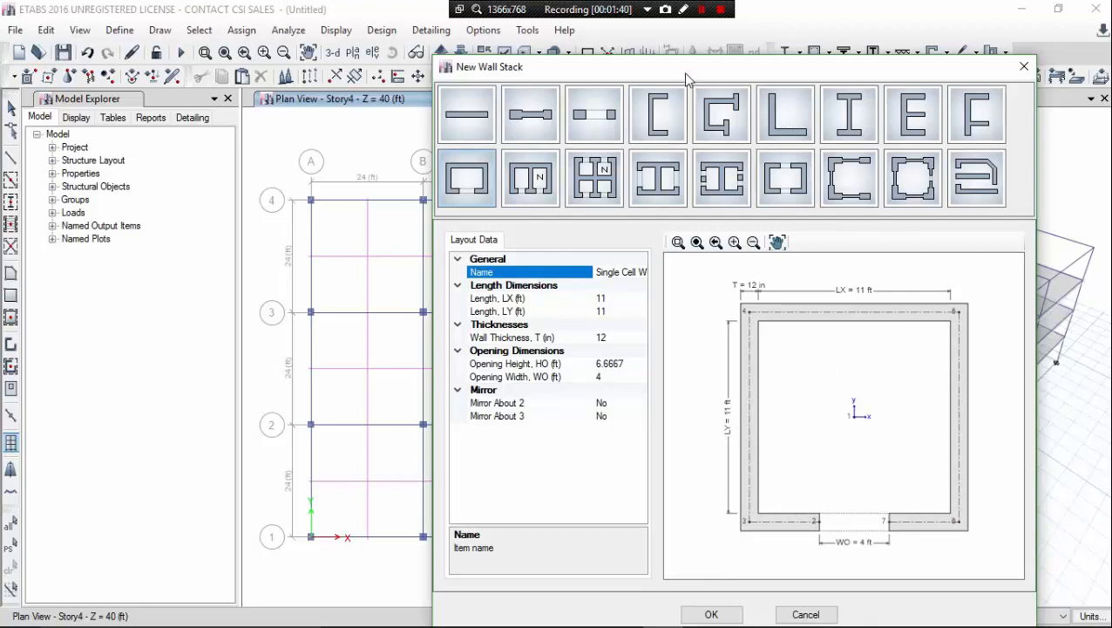
drag(689, 68, 871, 91)
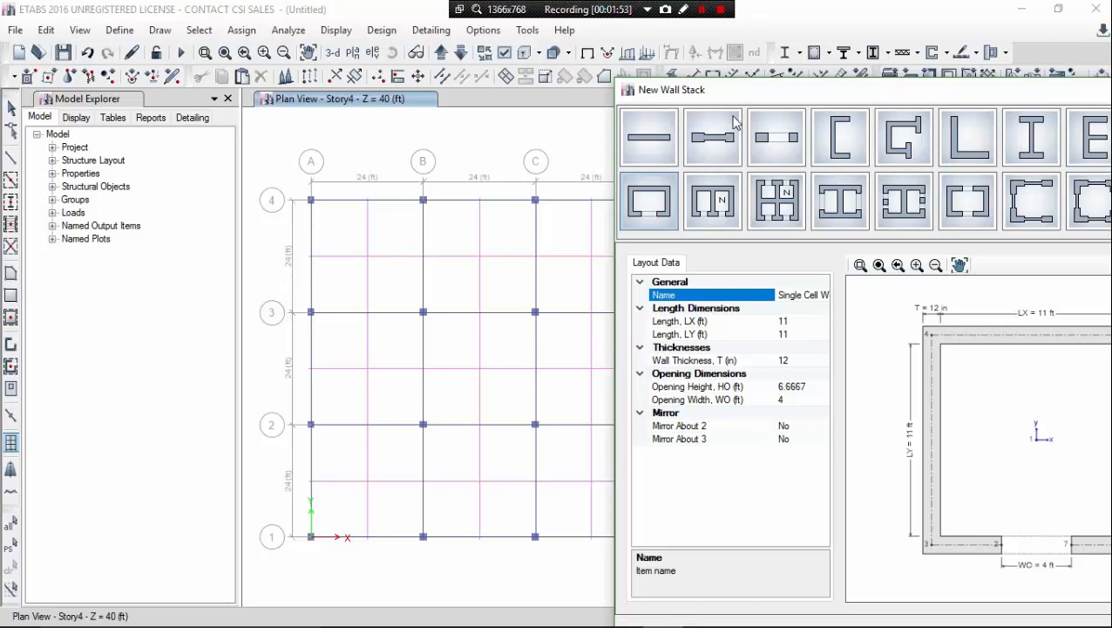
drag(732, 96, 639, 92)
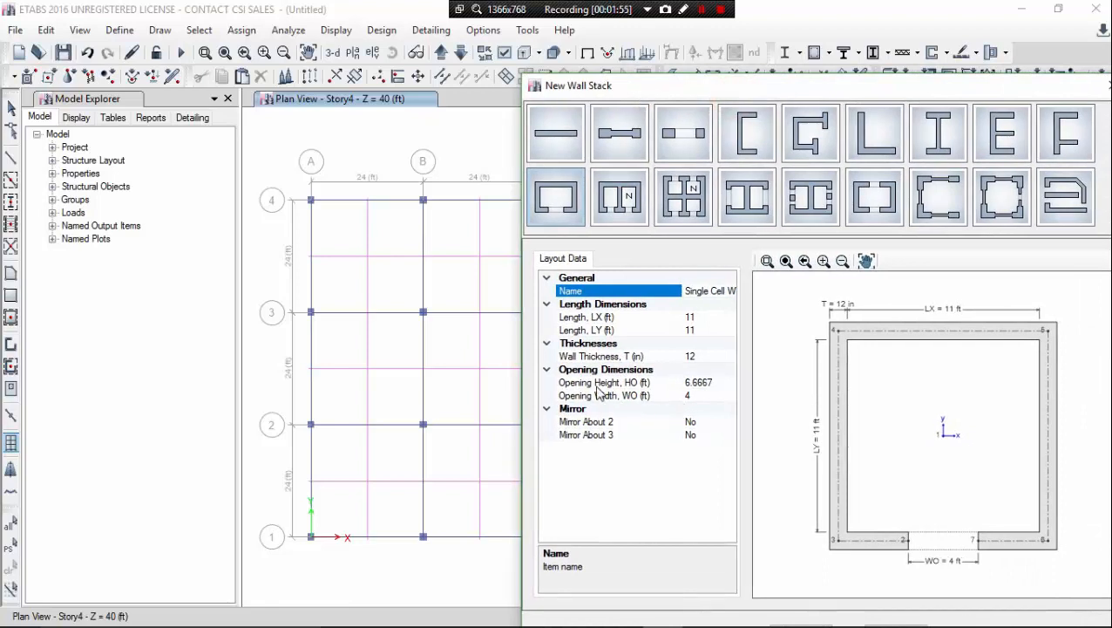
click(719, 383)
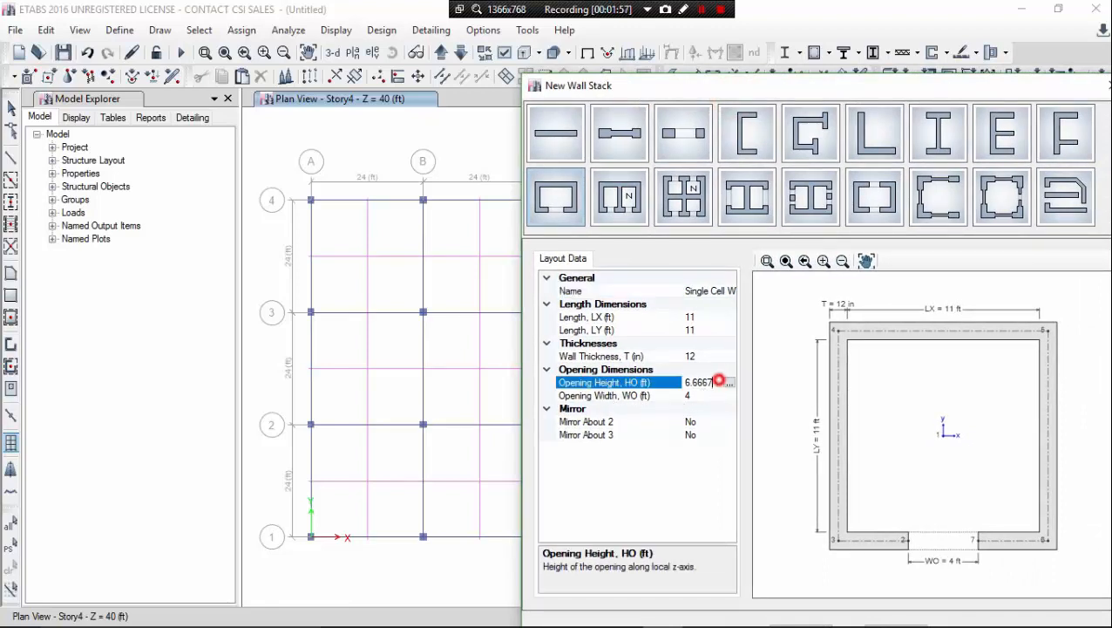
click(719, 383)
text(7)
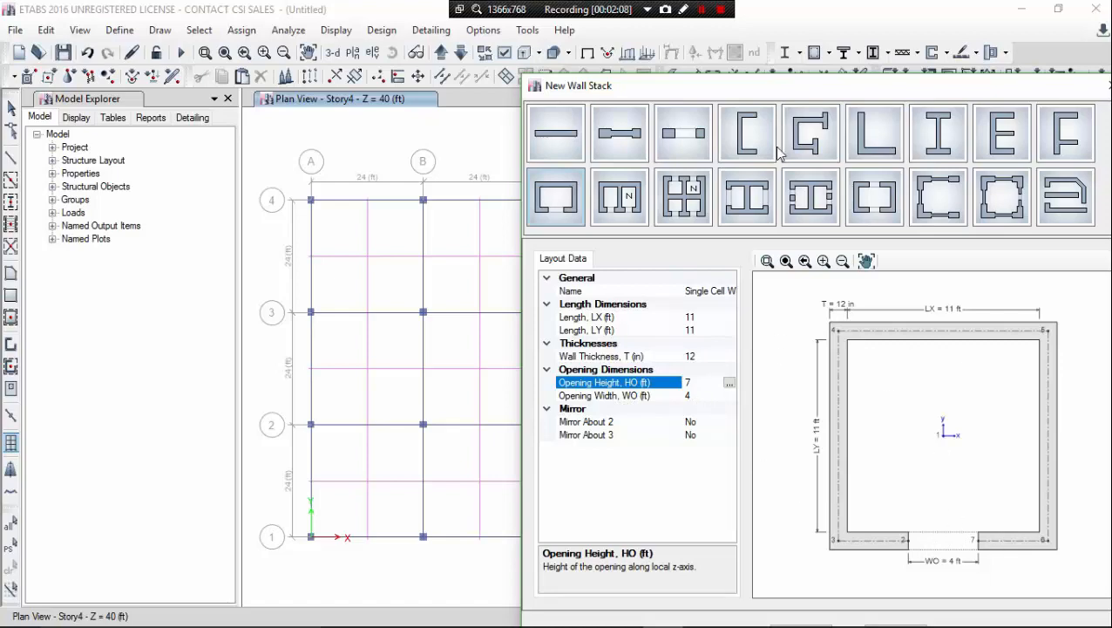
drag(764, 87, 747, 15)
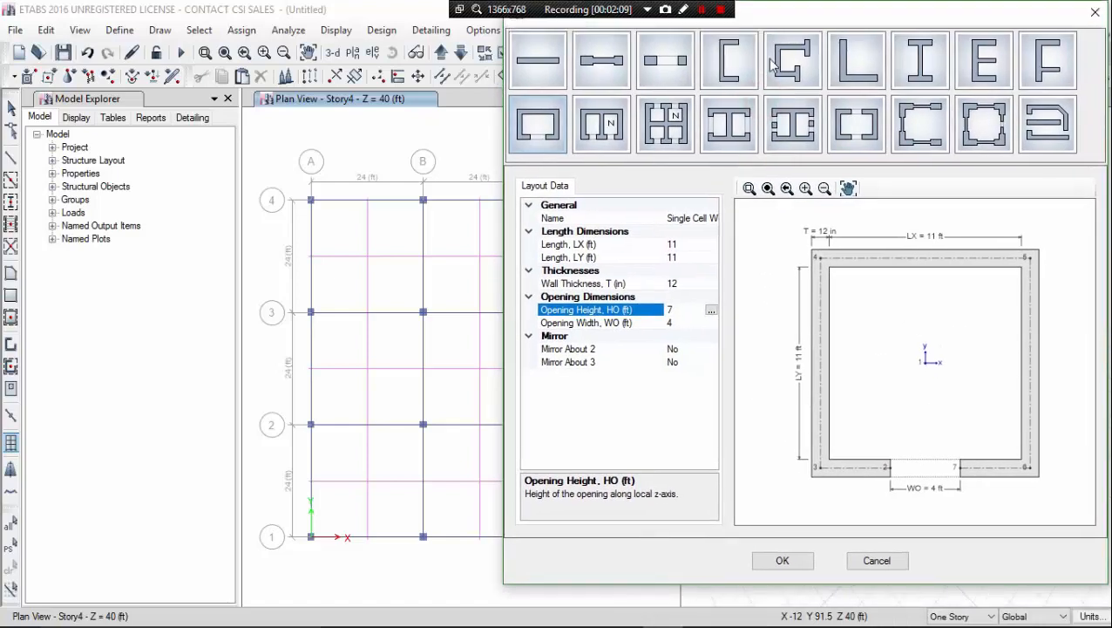
Place the single-cell wall stack from Story1 to Story4 just inside the building corner at grid A-4.
click(800, 565)
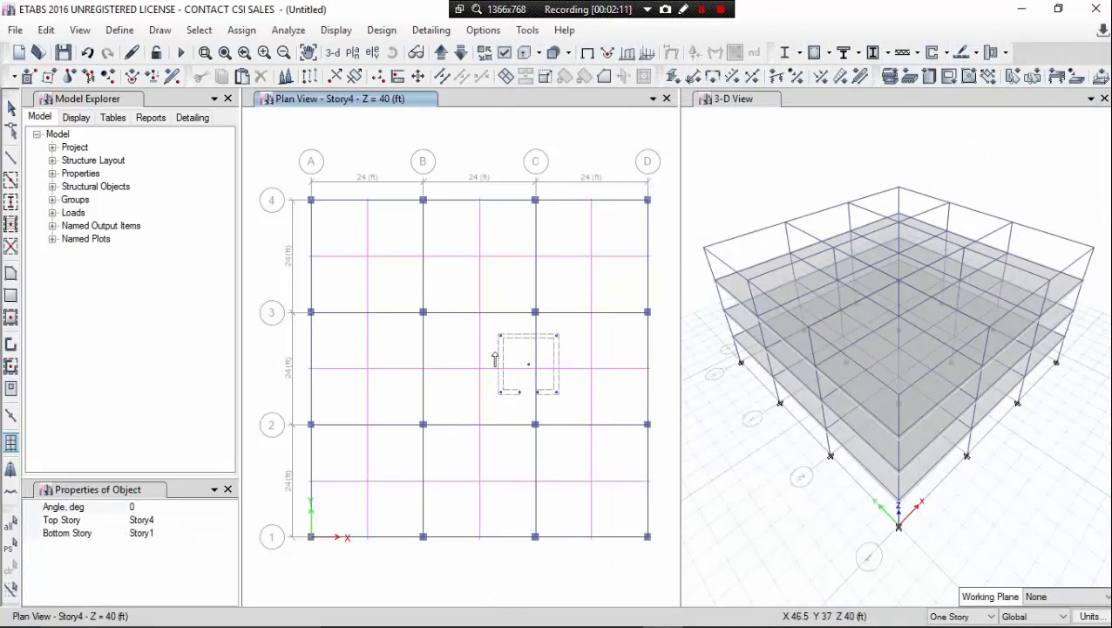
click(341, 231)
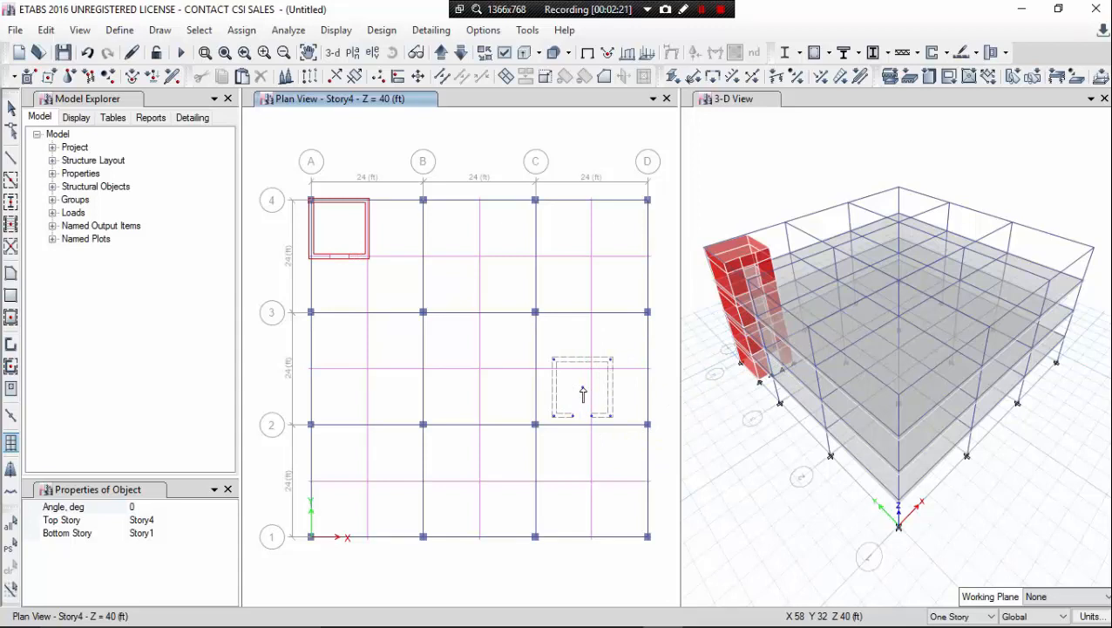
key(Escape)
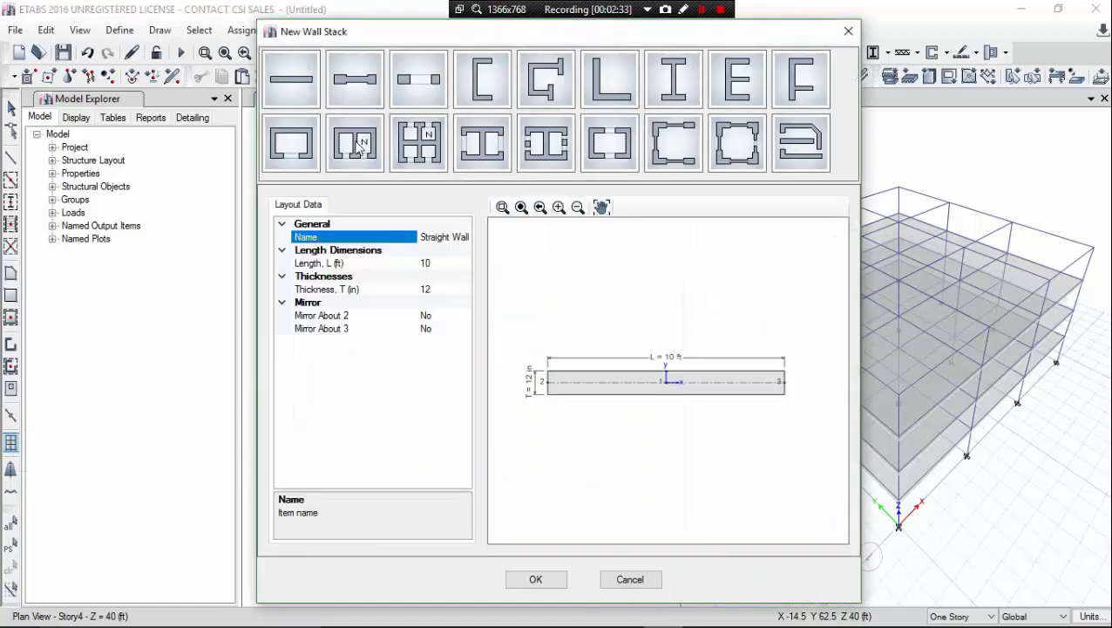
Place a multi-cell wall stack with two cores along grid line 4 between grids B and C.
click(355, 145)
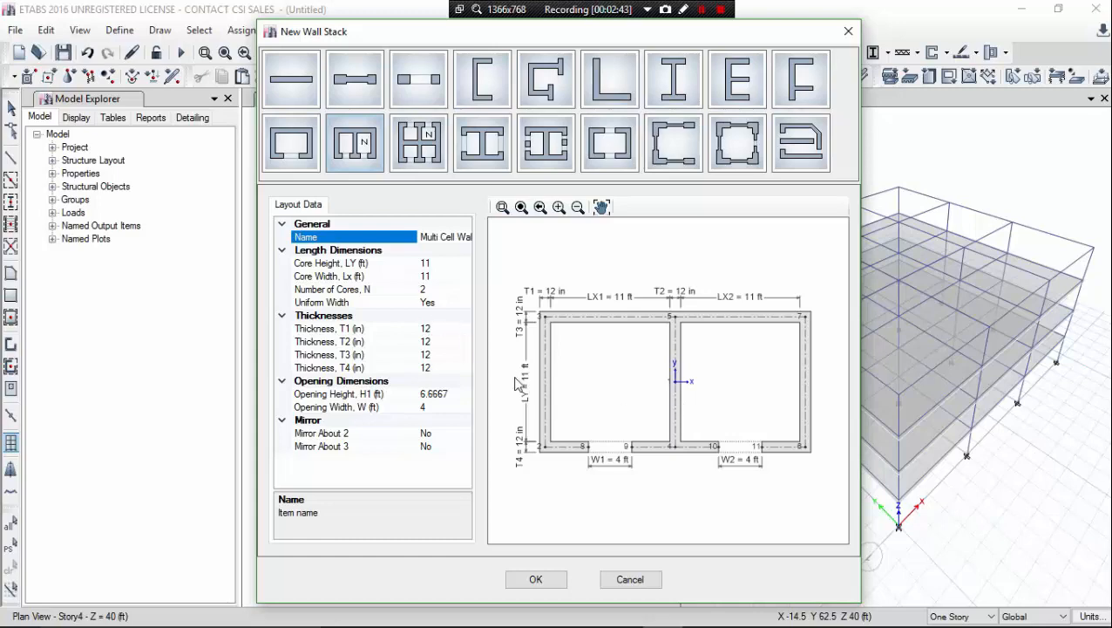
click(537, 580)
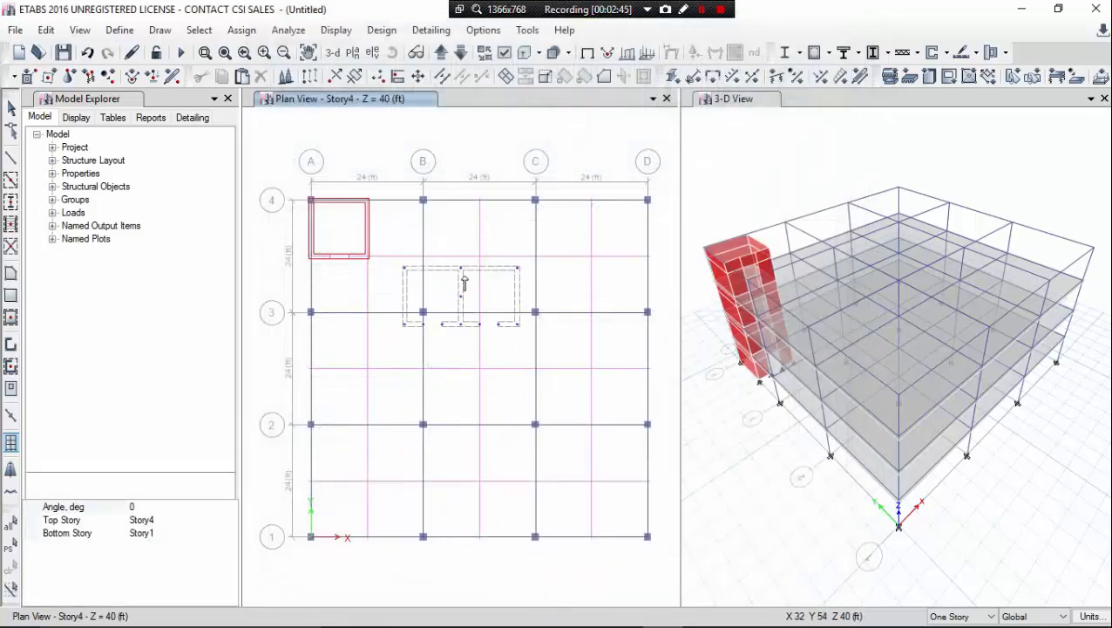
click(487, 228)
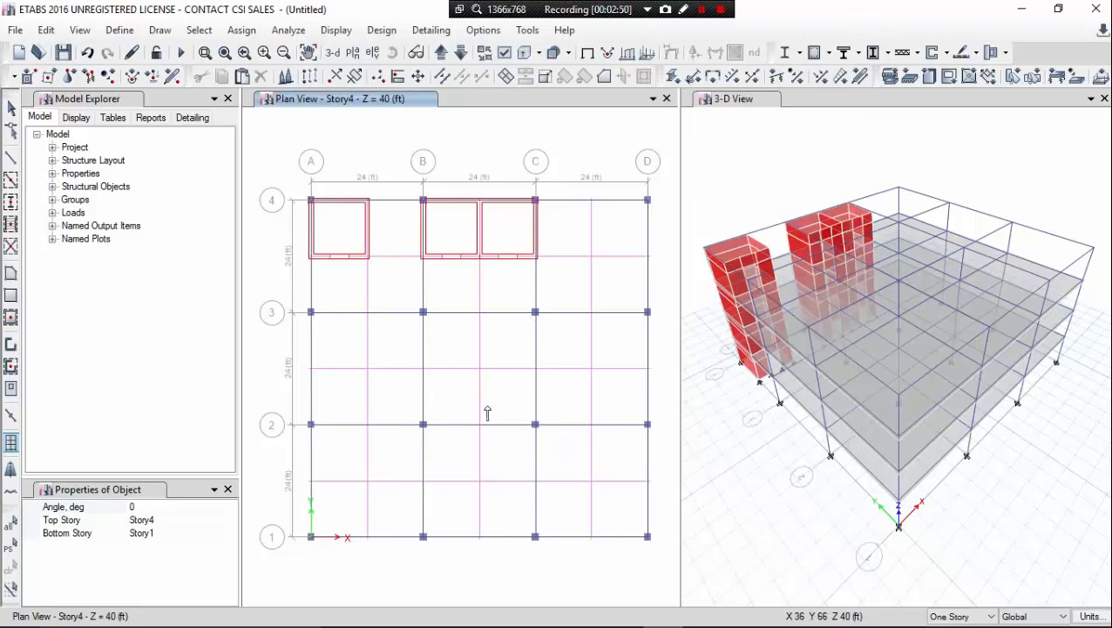
key(Escape)
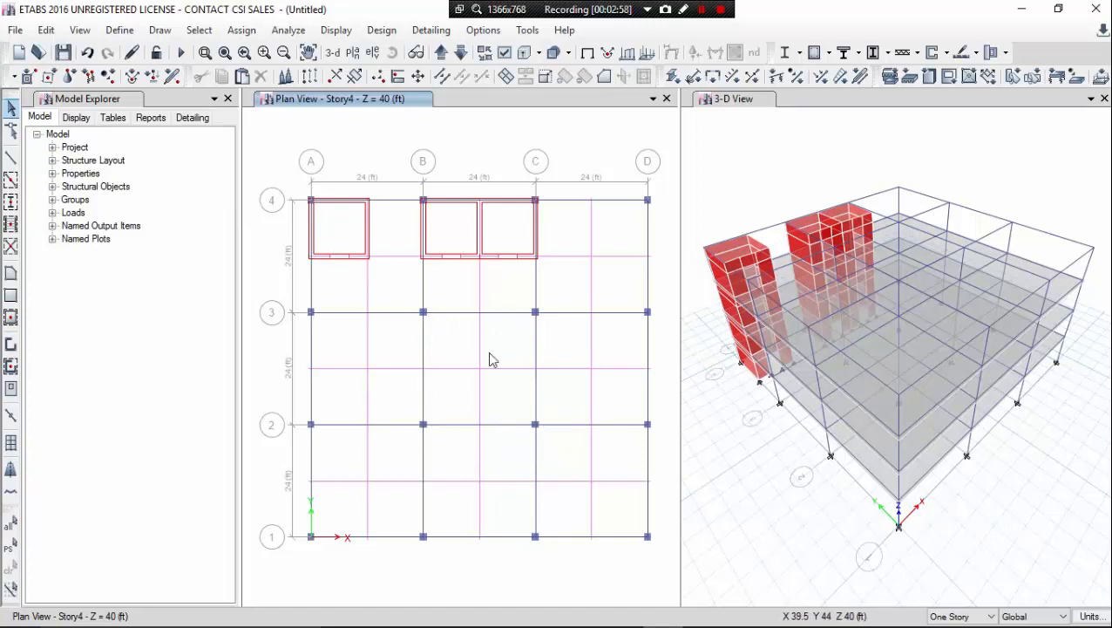
Start another wall stack using the single-cell wall layout.
click(10, 444)
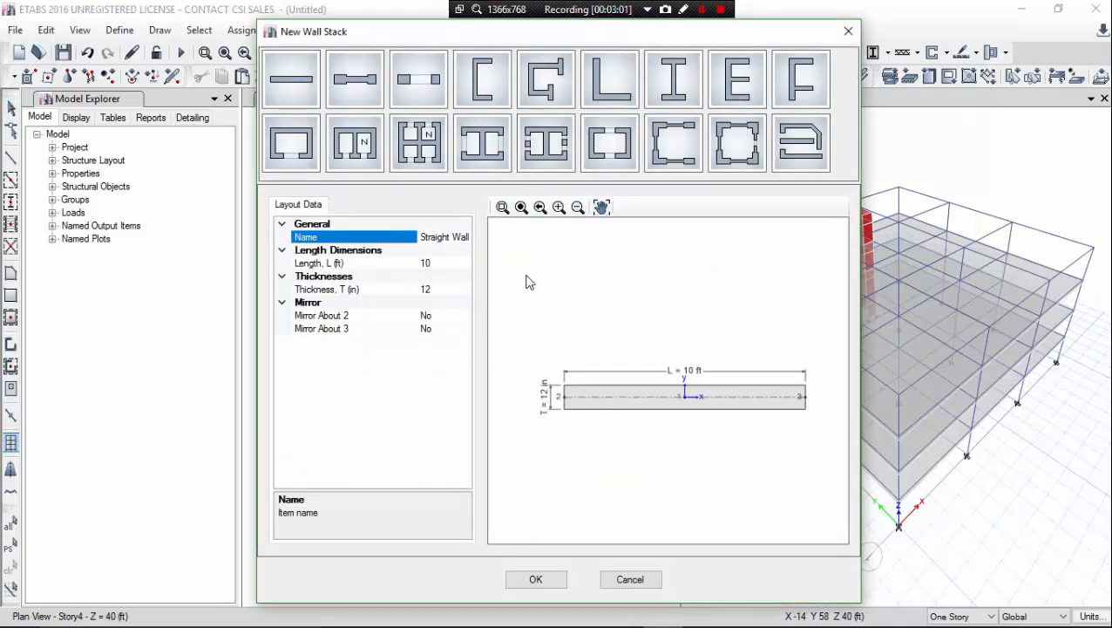
click(300, 142)
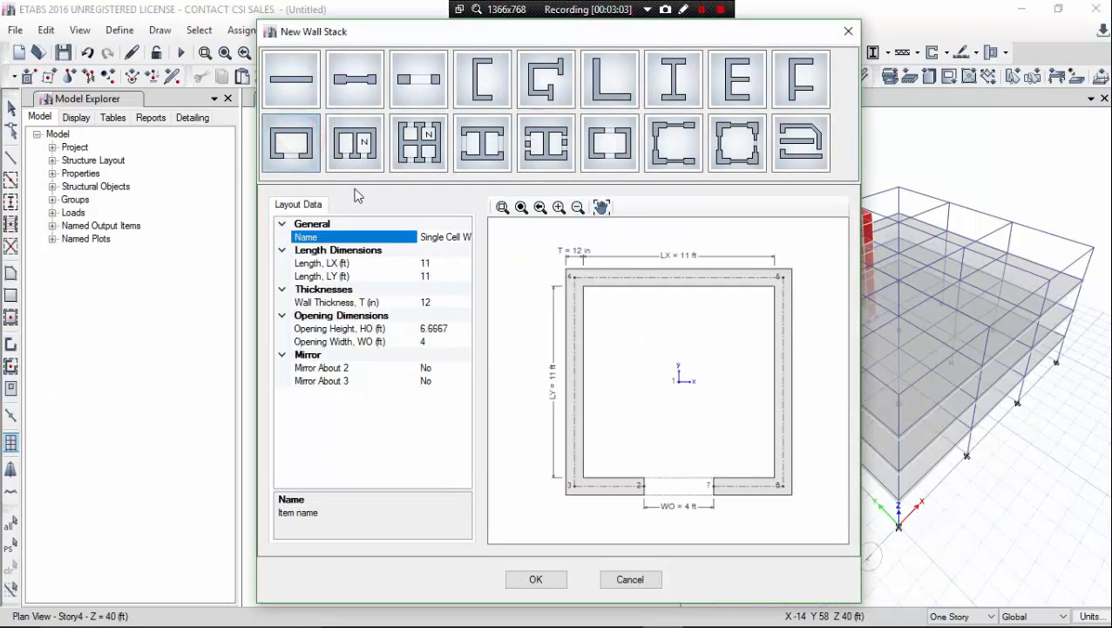
drag(453, 35, 826, 105)
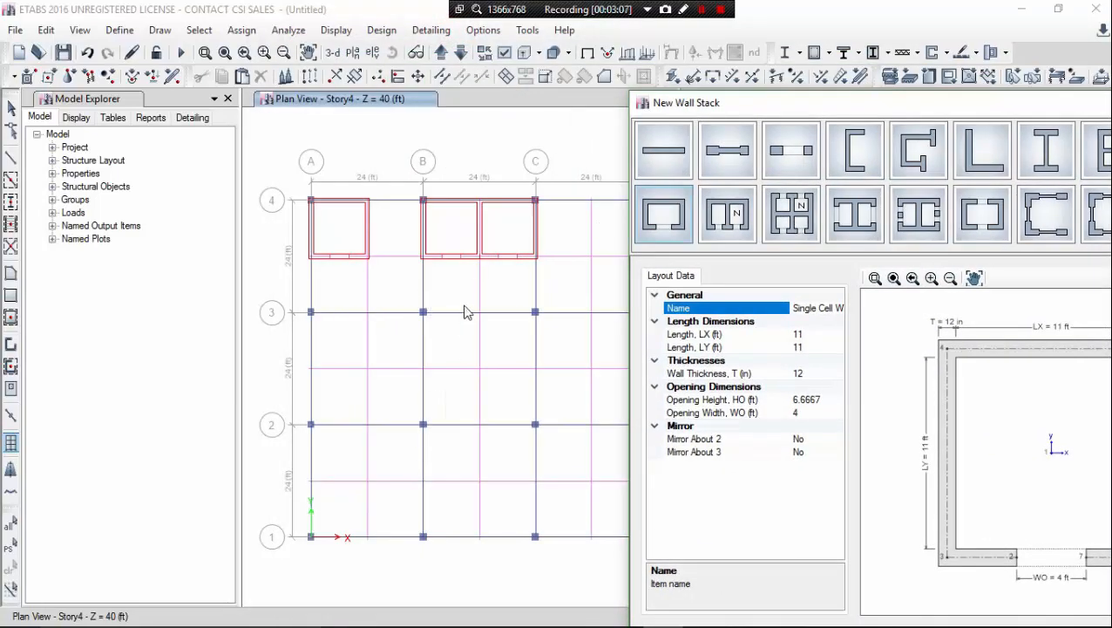
drag(737, 104, 566, 68)
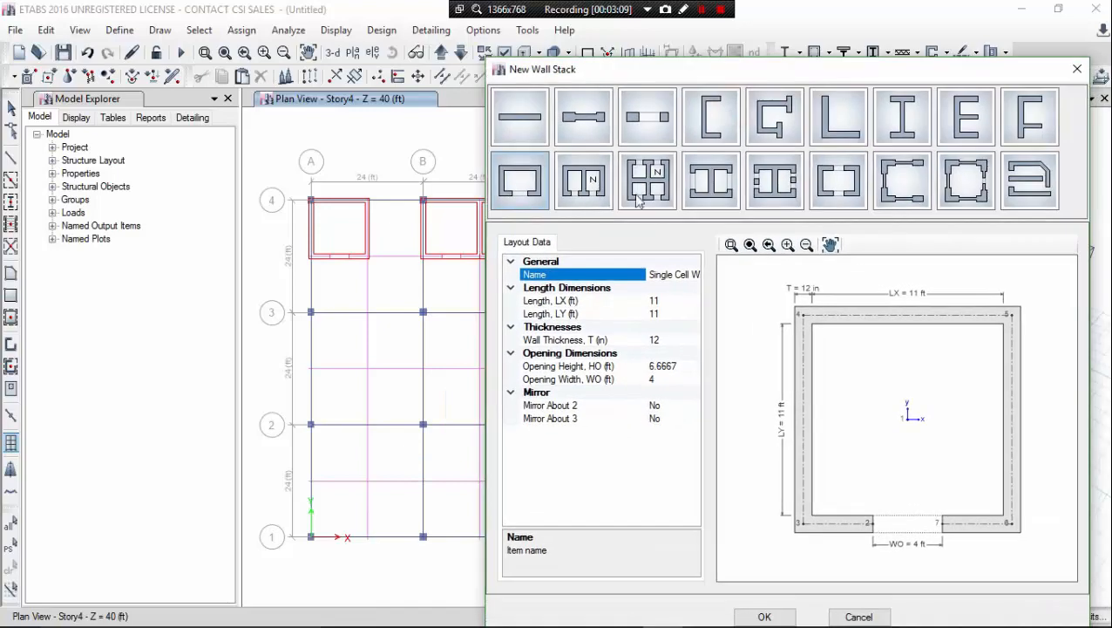
Set the single-cell core's inside lengths LX and LY to 23 ft each.
click(678, 300)
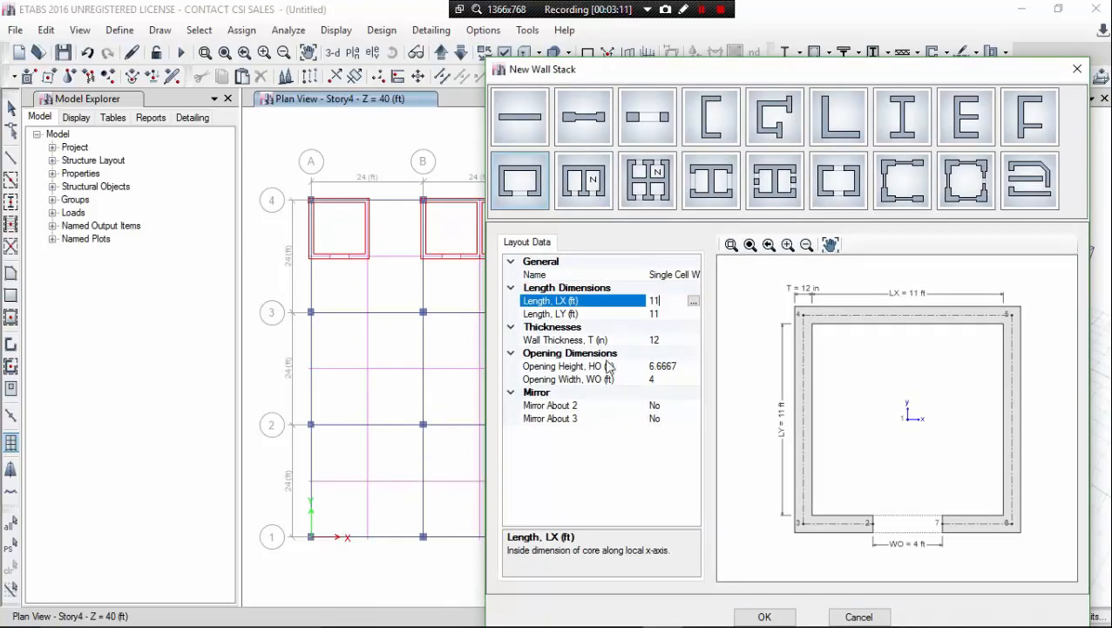
double_click(670, 300)
text(23)
key(Return)
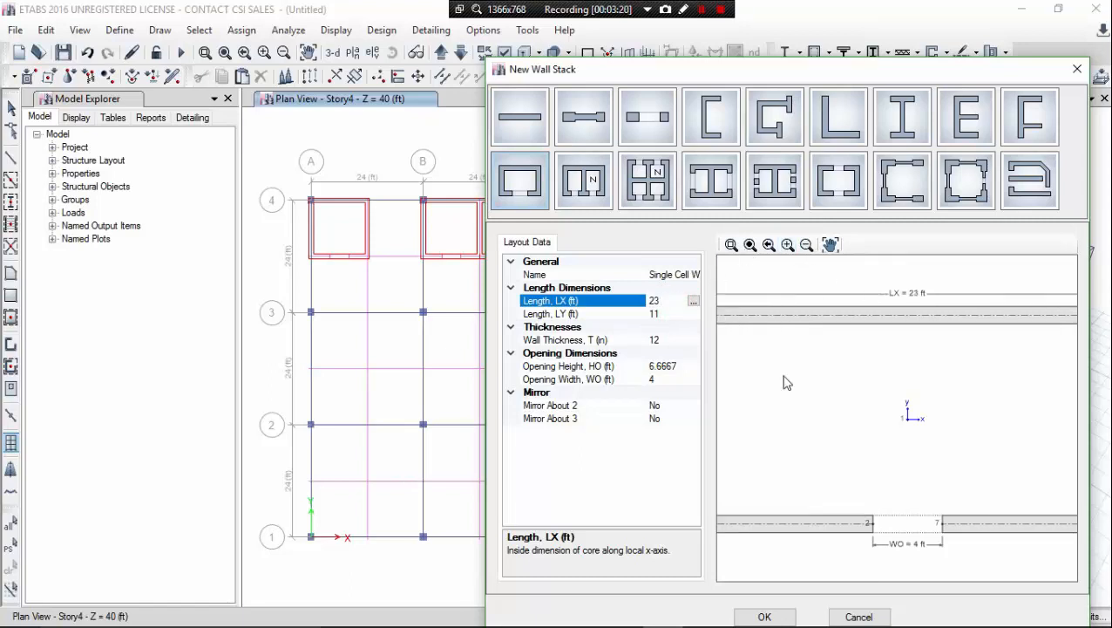
click(676, 315)
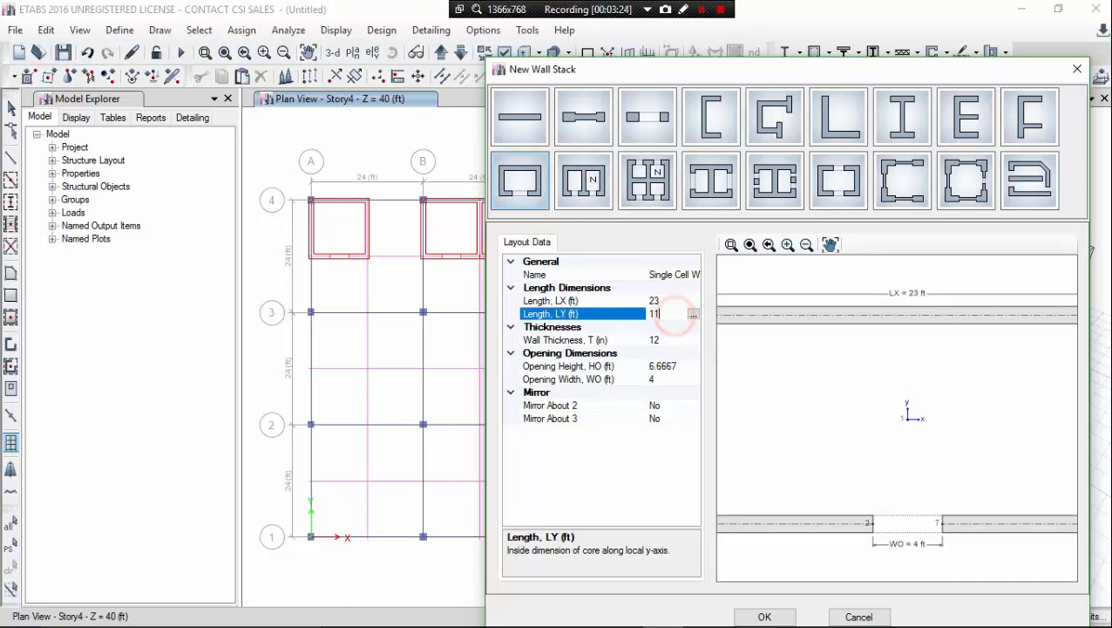
click(674, 316)
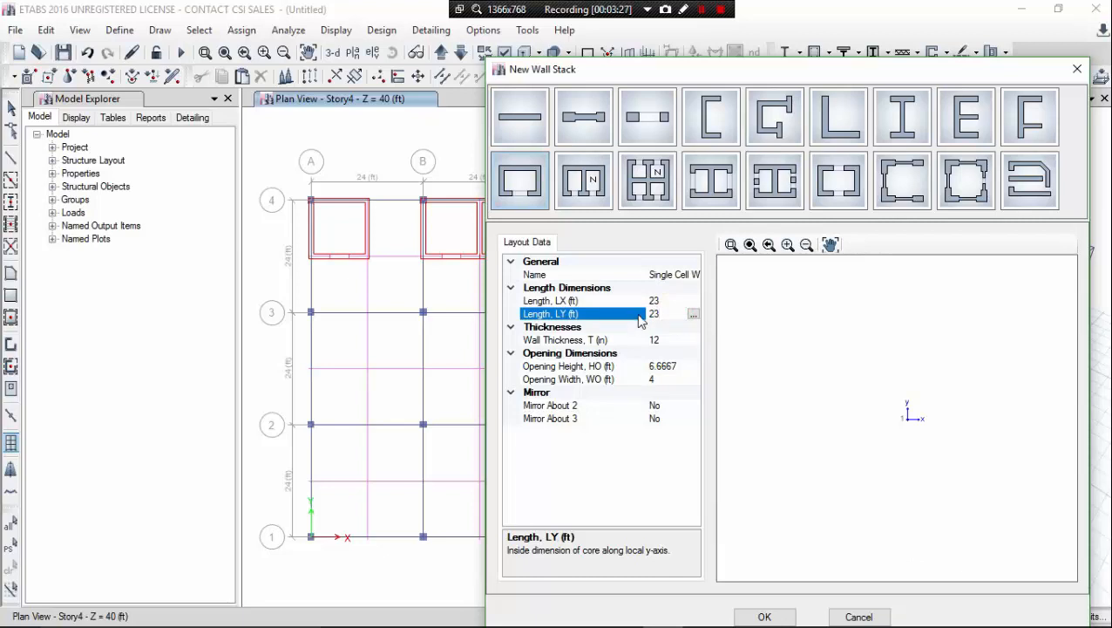
Set the single-cell core's opening height HO to 7 ft and opening width WO to 8 ft.
click(672, 341)
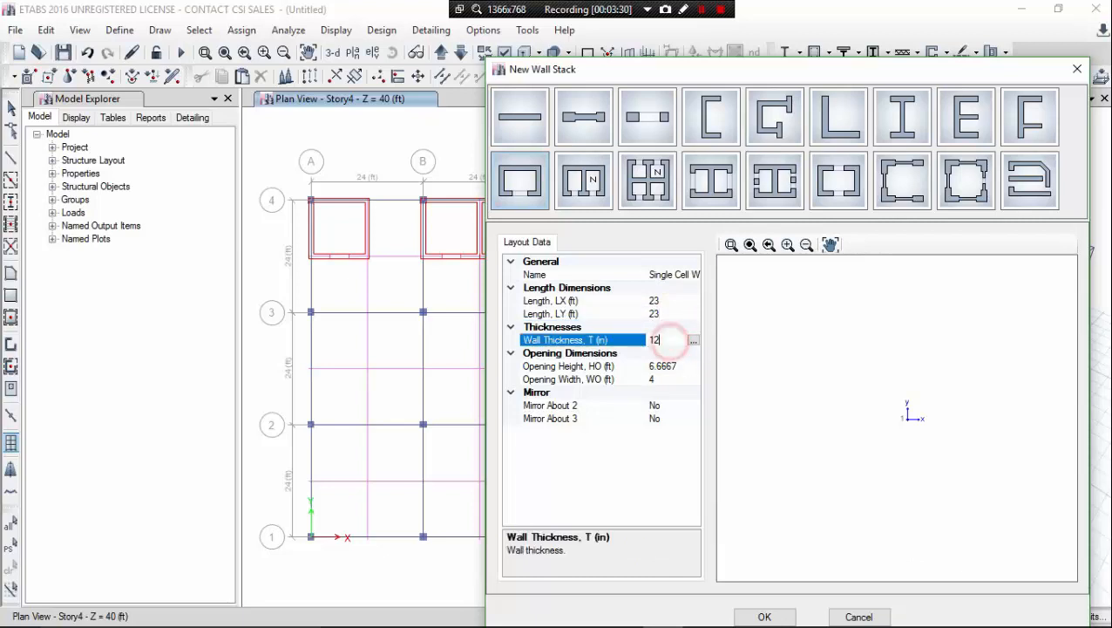
click(667, 379)
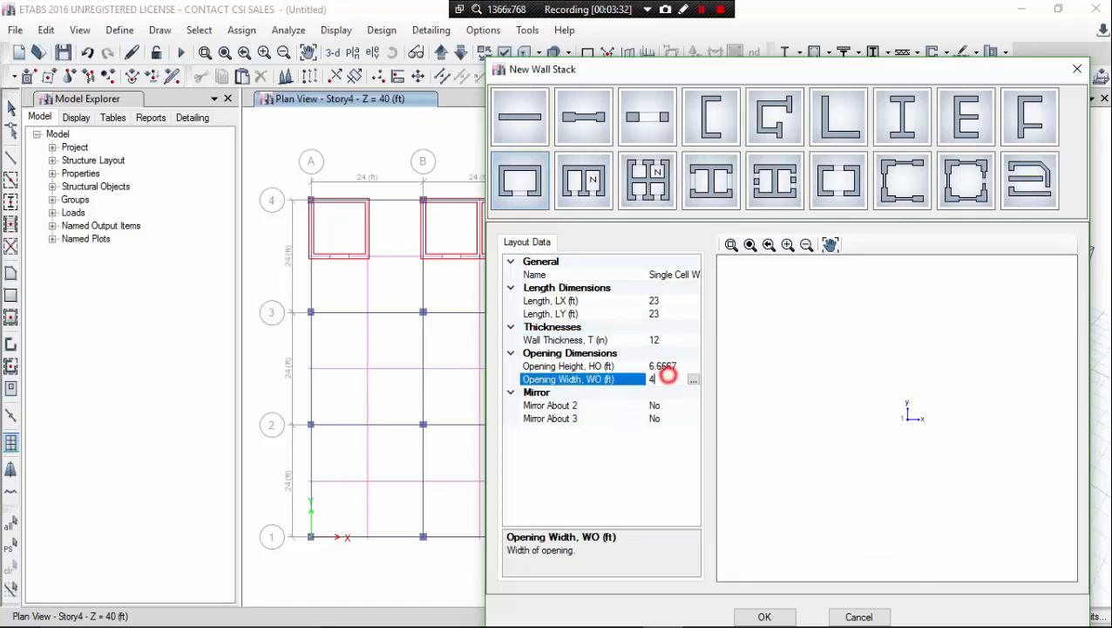
click(680, 366)
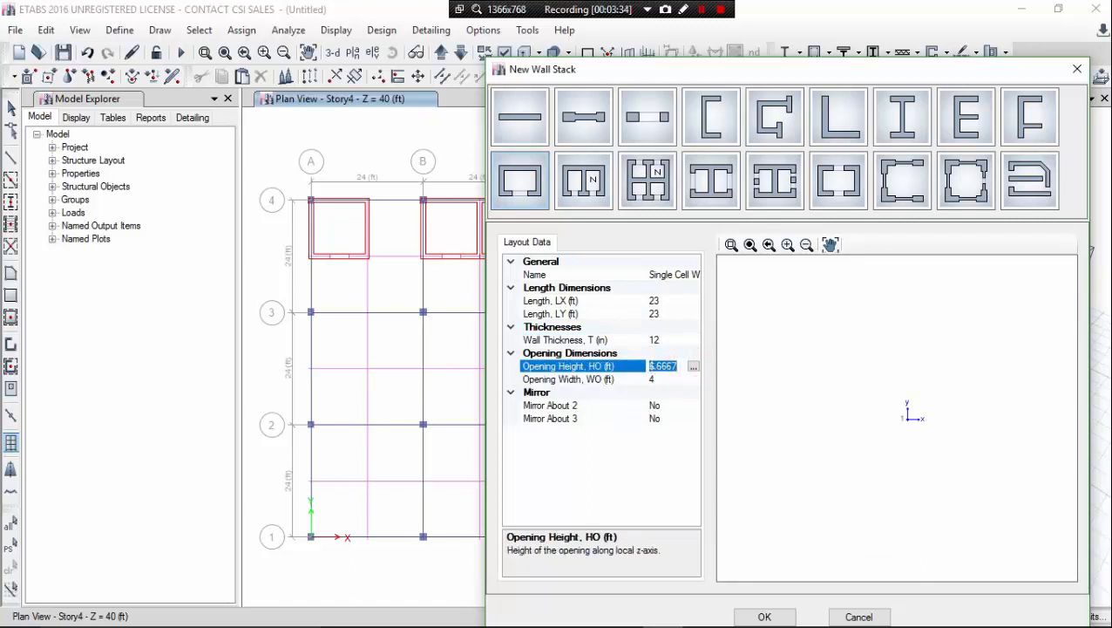
text(7)
click(667, 379)
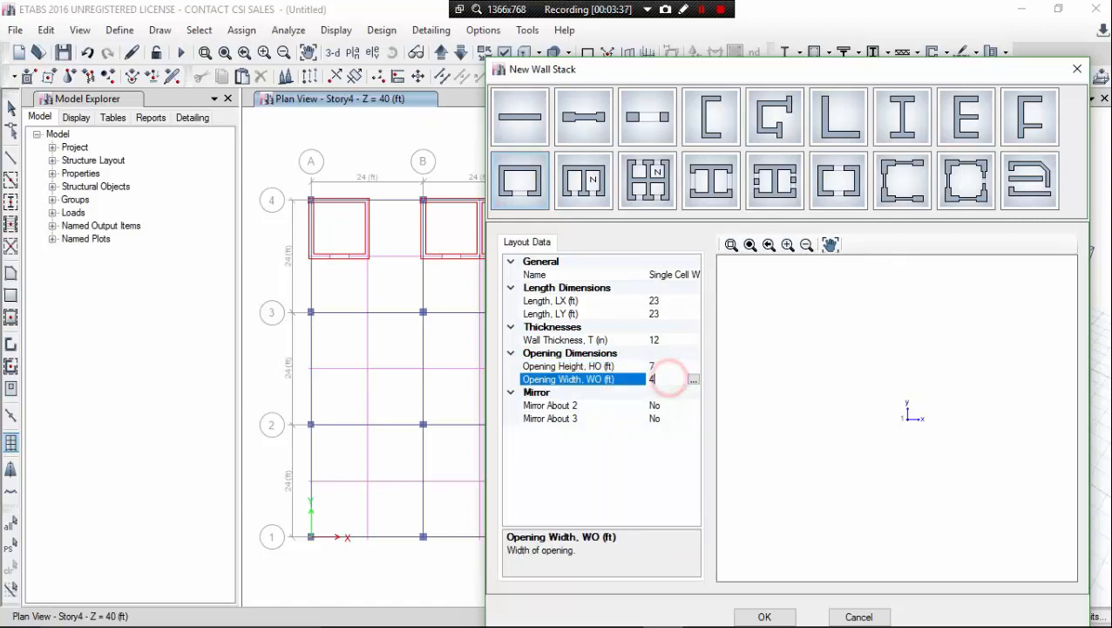
click(665, 378)
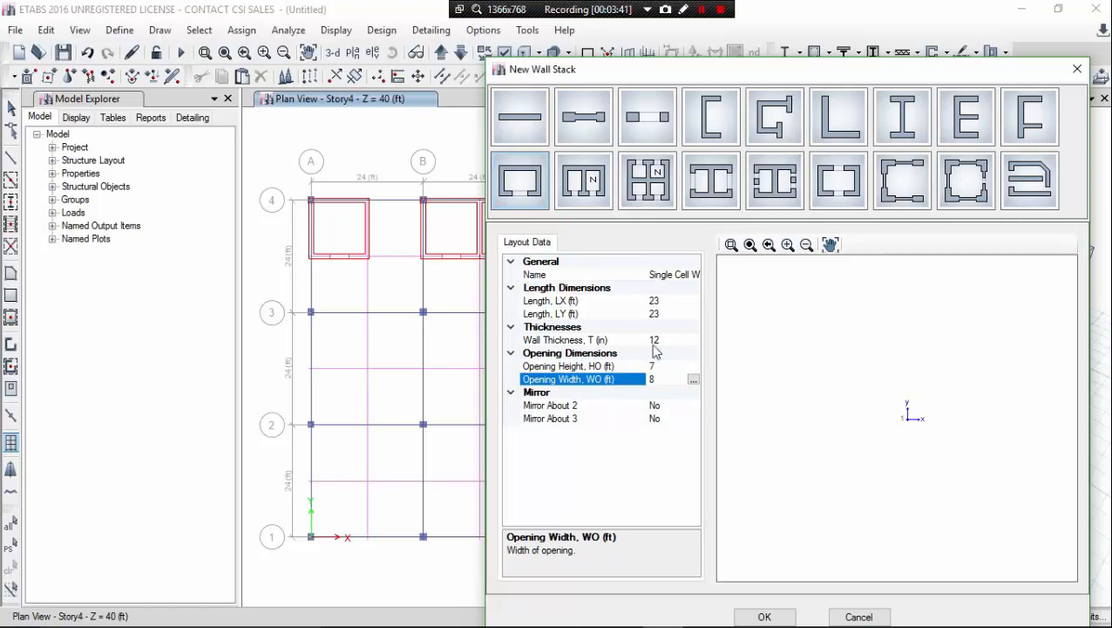
Place the configured single-cell wall stack from Story1 to Story4 in the central bay between grids B-C and 2-3.
click(764, 615)
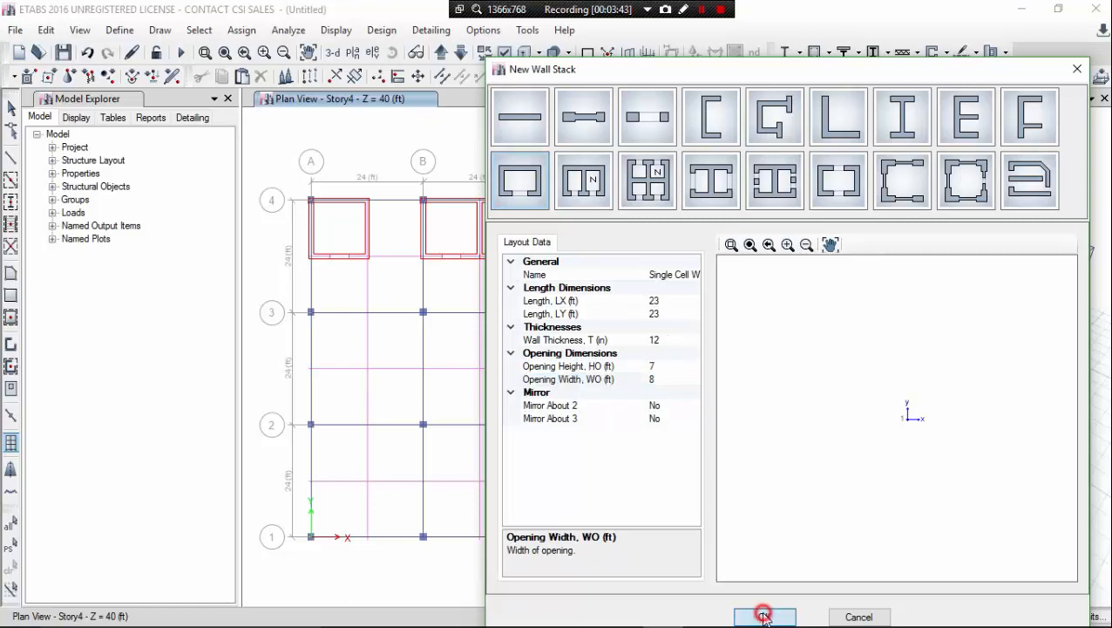
click(476, 373)
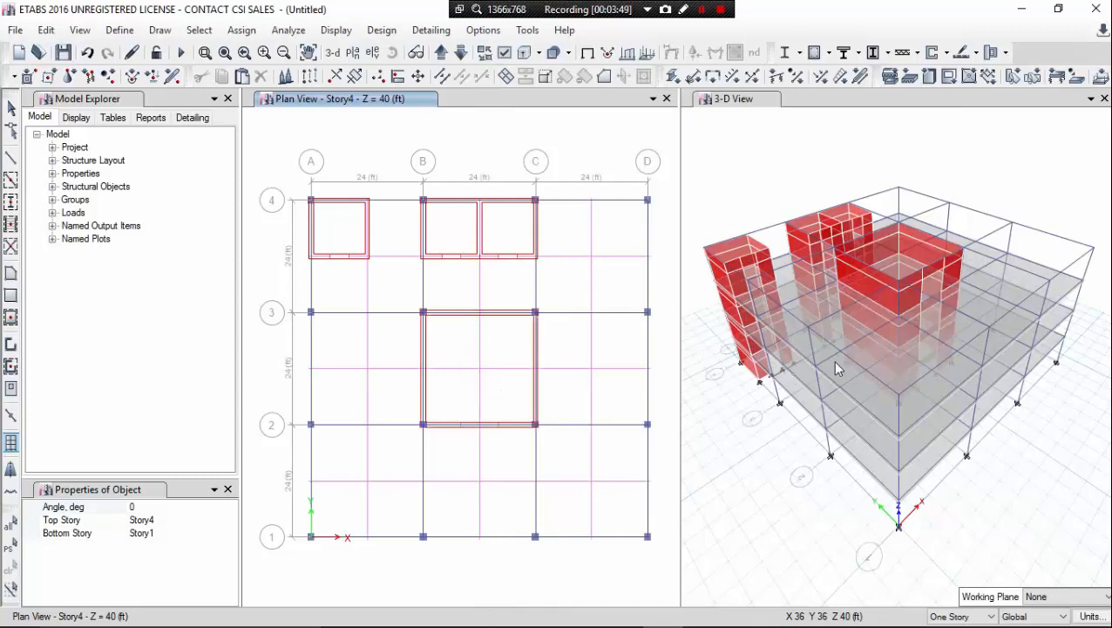
middle_drag(833, 361, 831, 394)
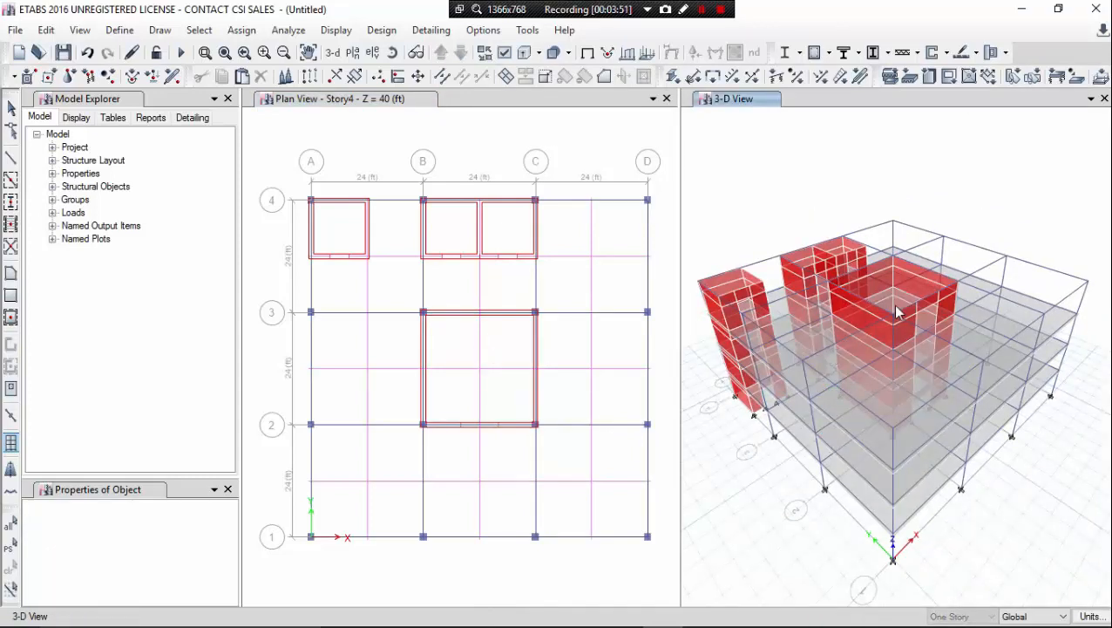
key(Escape)
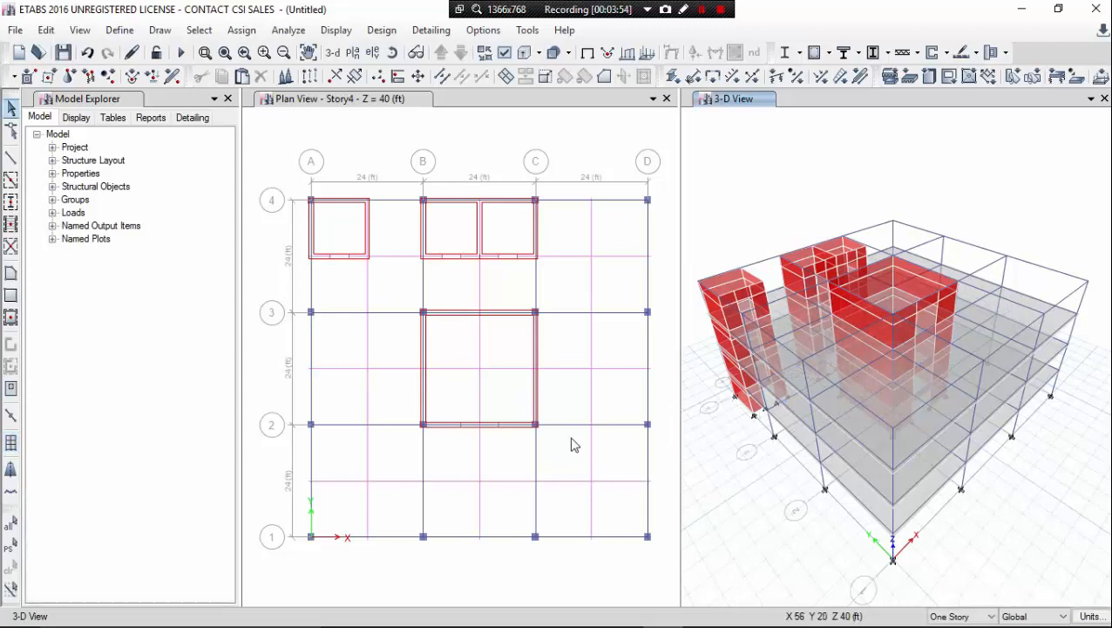
Add seven stories above Story4 with Quick Add Story, extending the building up to Story11.
middle_drag(567, 436, 481, 397)
scroll(492, 390, down, 4)
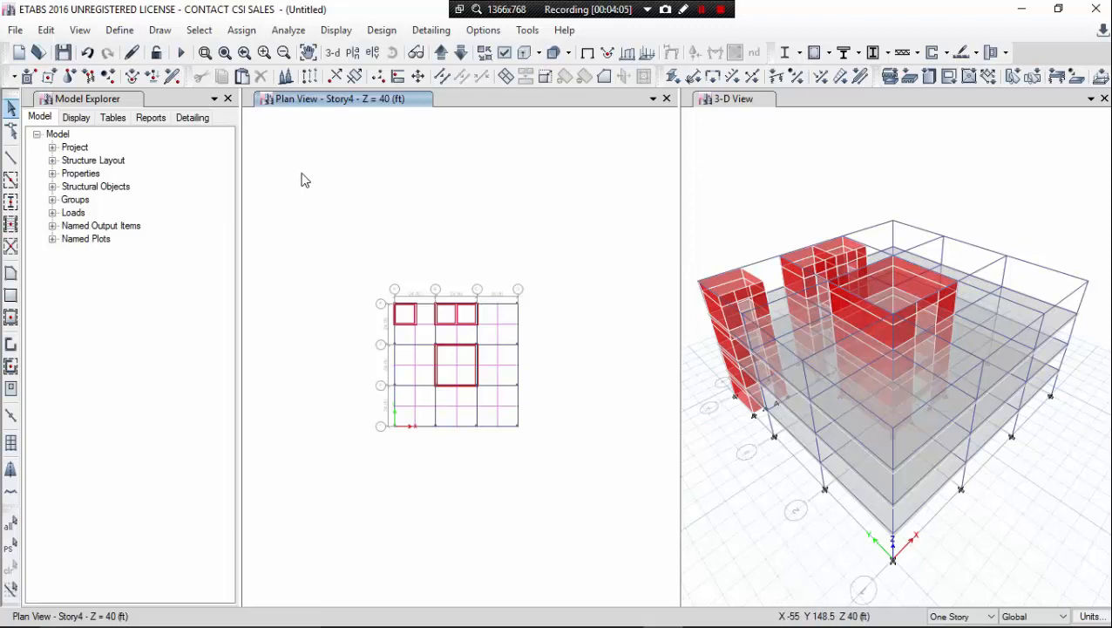
click(47, 30)
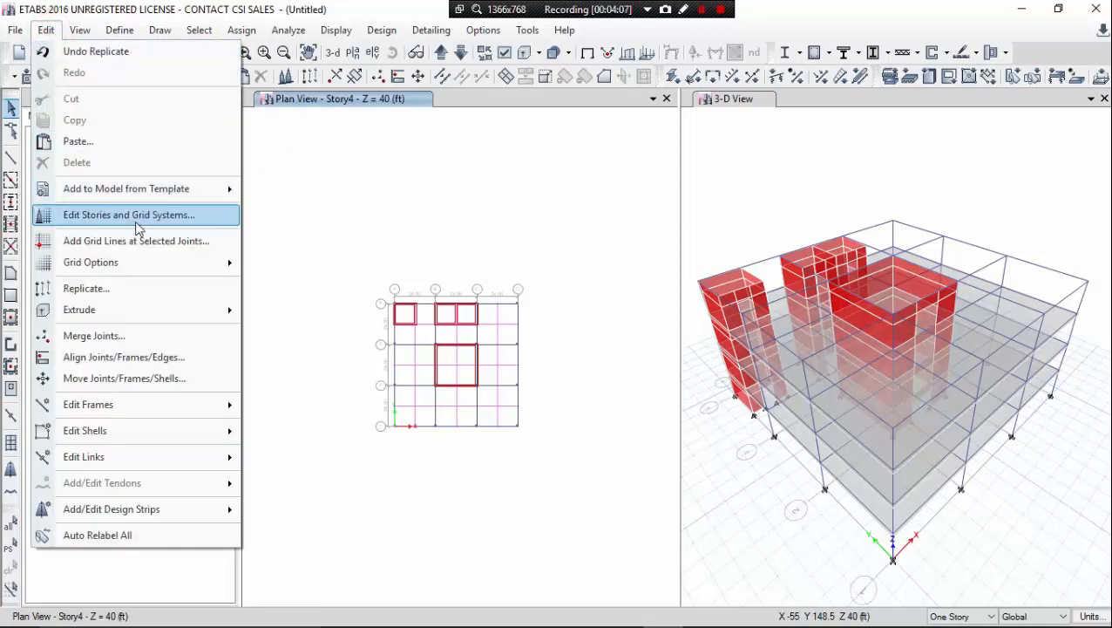
click(201, 222)
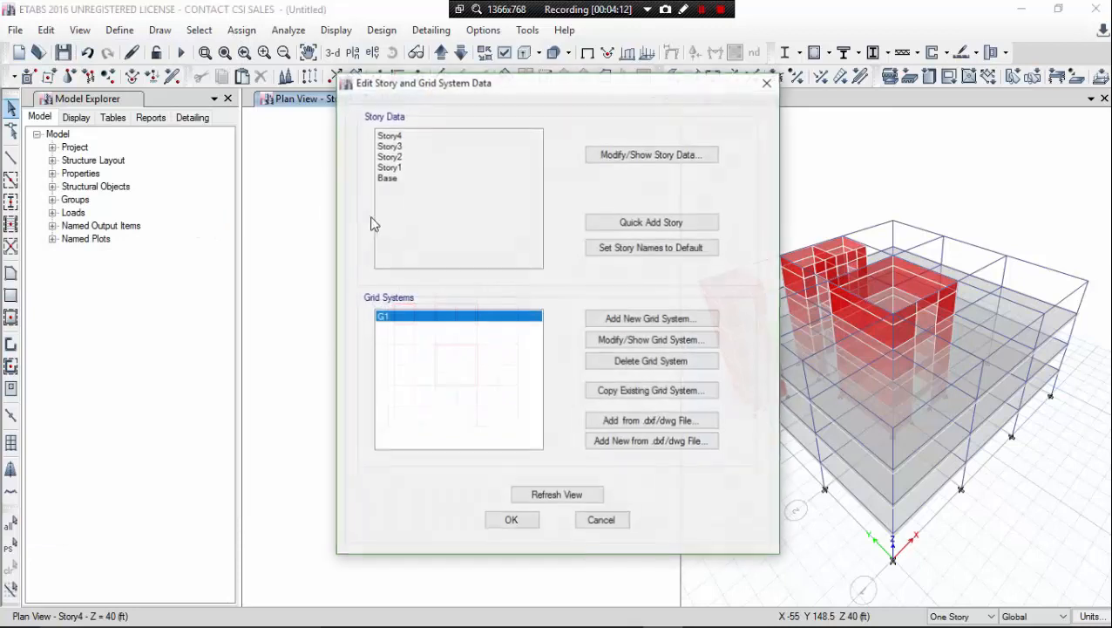
click(616, 228)
click(617, 229)
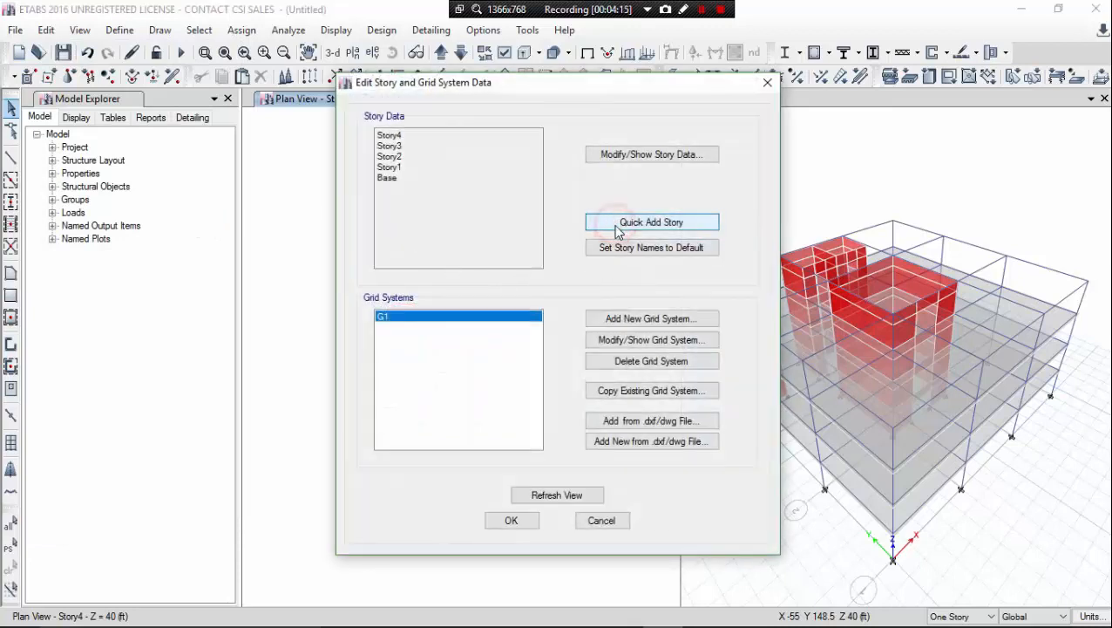
click(618, 228)
click(620, 228)
click(620, 228)
click(622, 230)
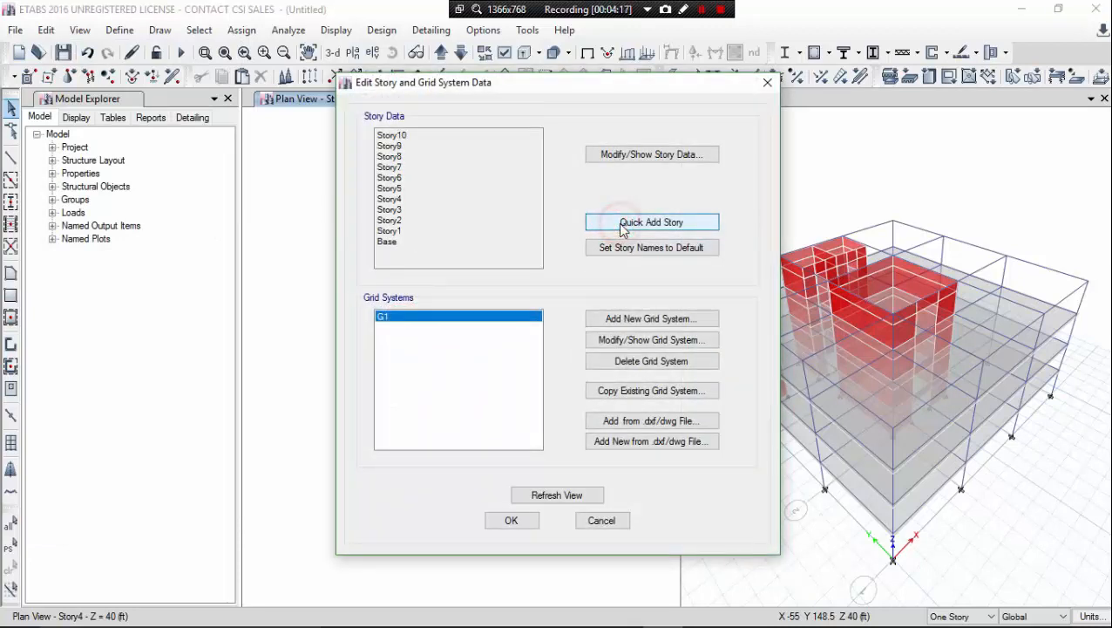
click(621, 228)
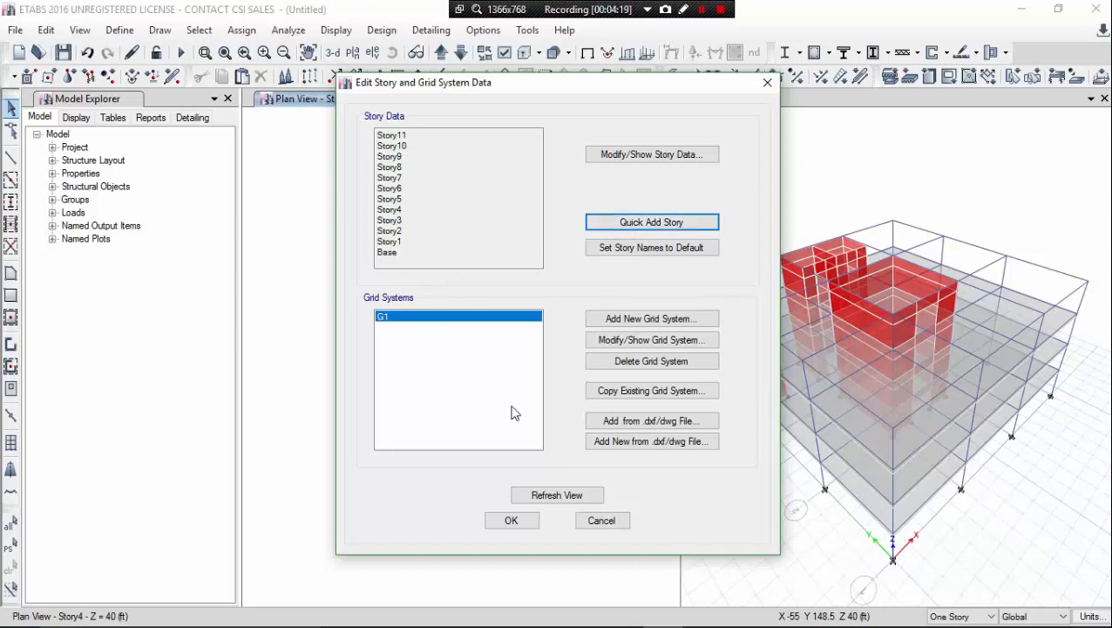
click(512, 520)
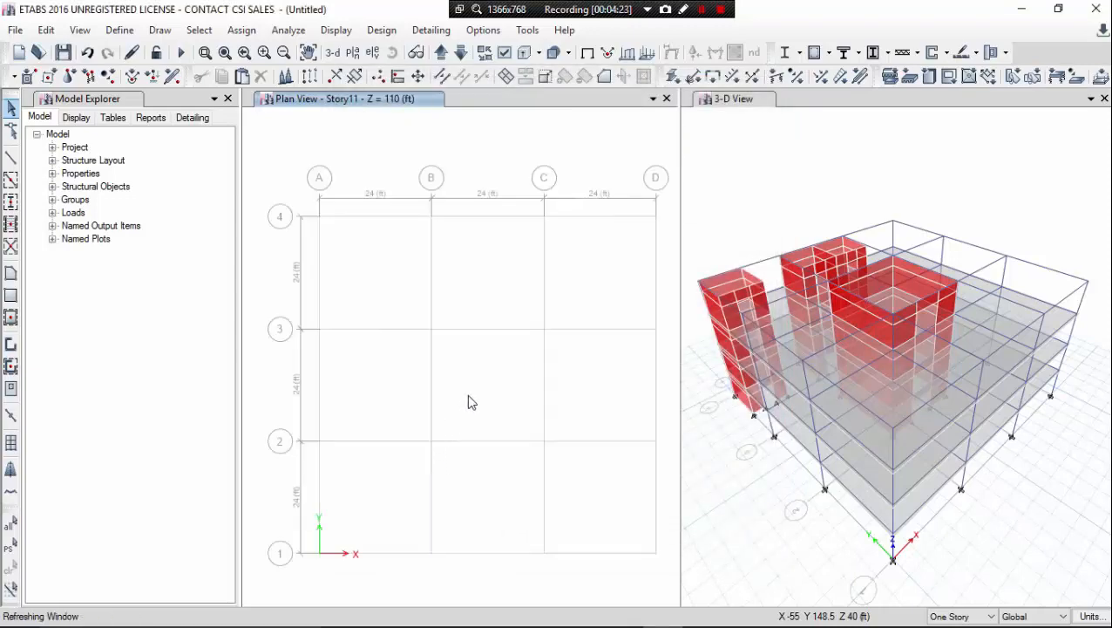
Switch the plan view from Story11 to Story3, stepping through the stories in between.
scroll(476, 356, down, 3)
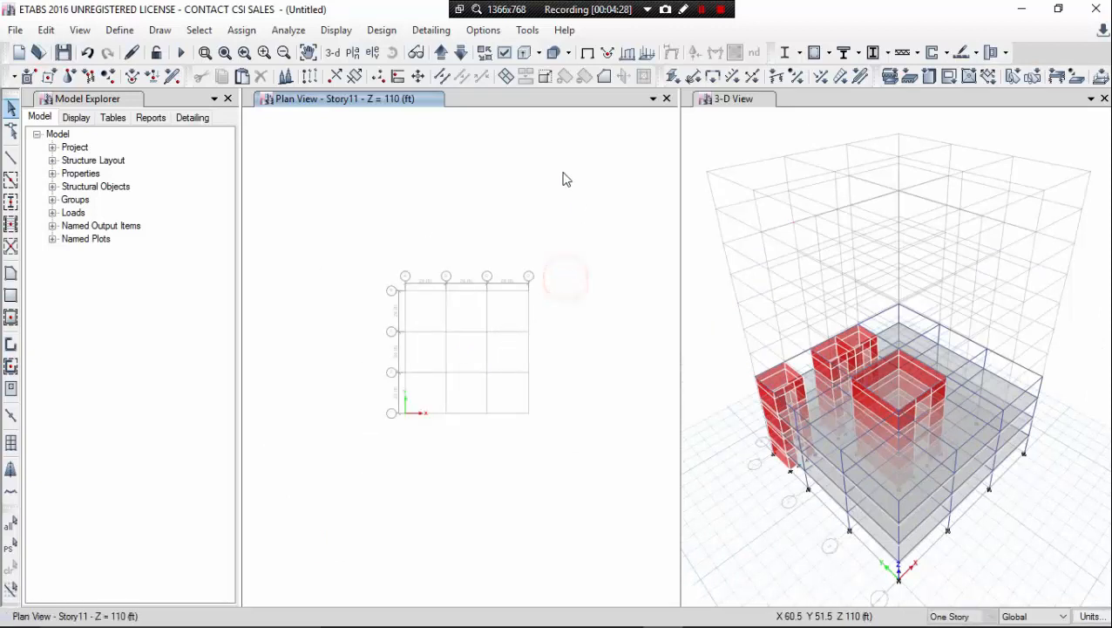
click(524, 157)
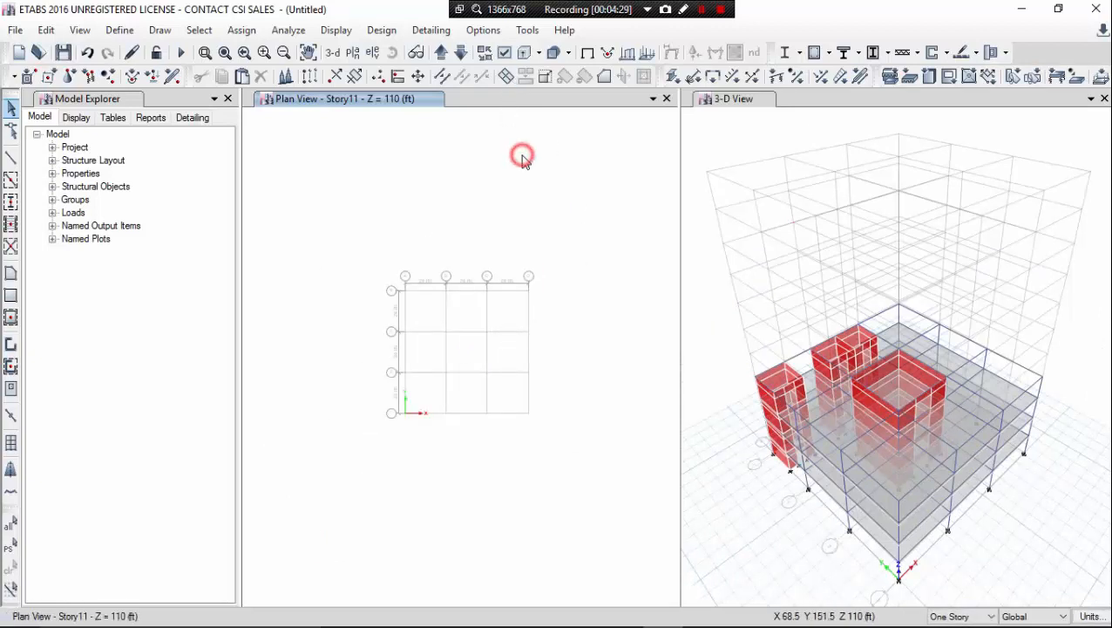
click(461, 54)
click(462, 53)
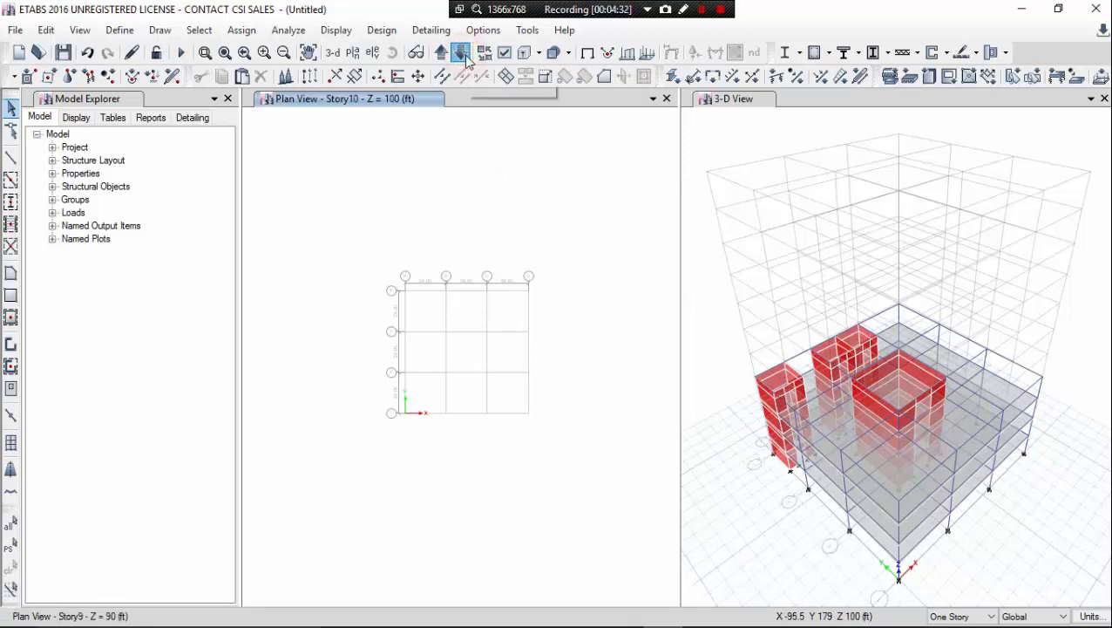
click(463, 53)
click(462, 53)
click(462, 53)
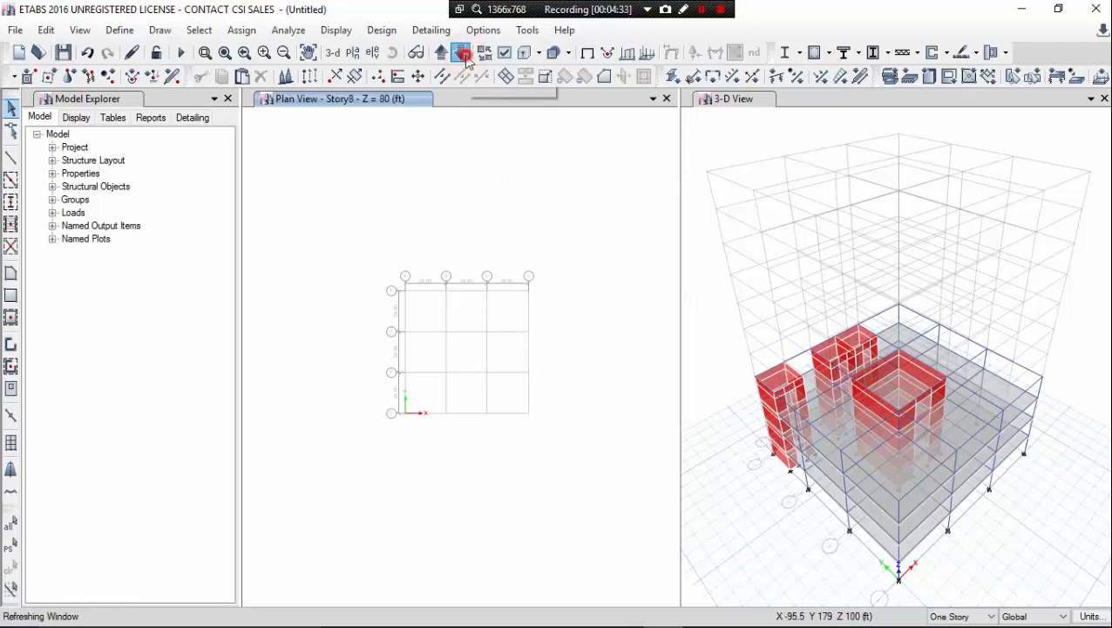
click(462, 54)
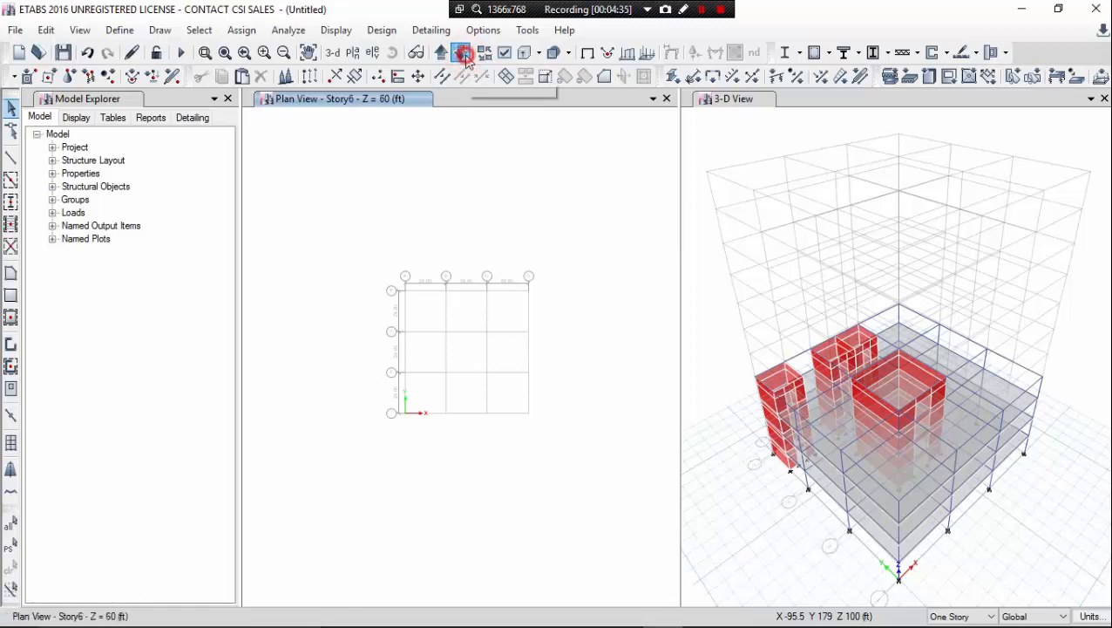
click(462, 54)
click(462, 54)
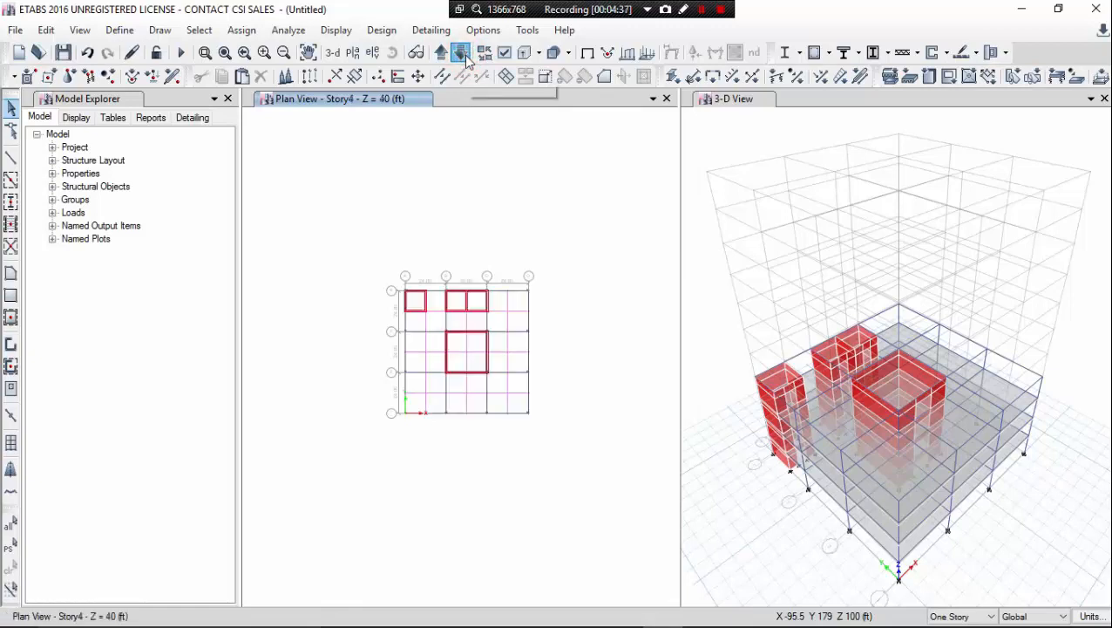
click(462, 53)
click(462, 54)
click(462, 53)
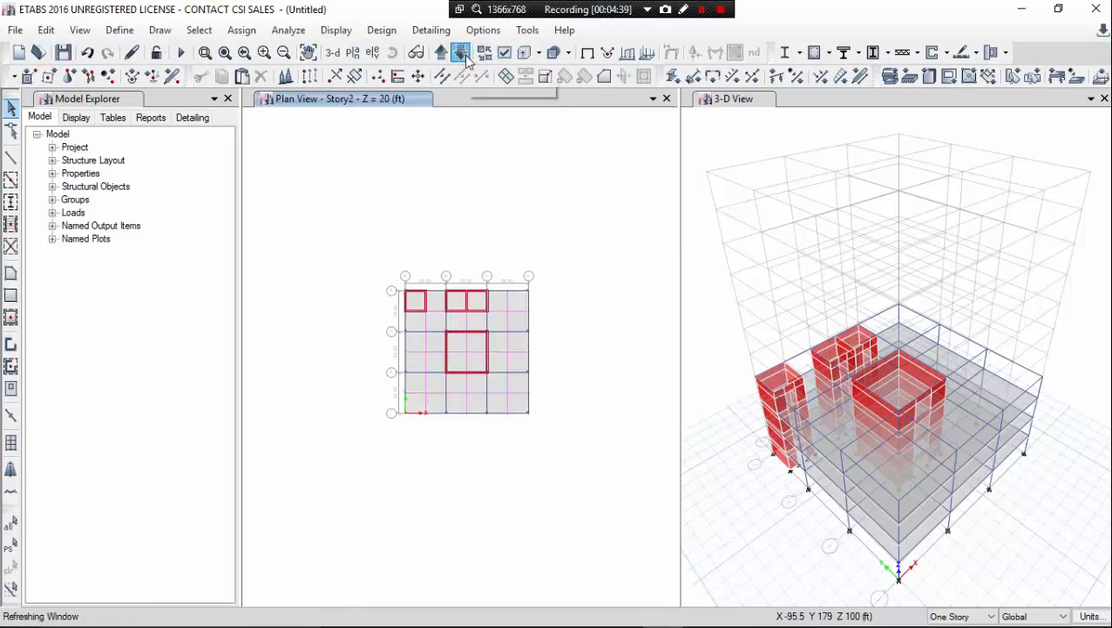
click(441, 53)
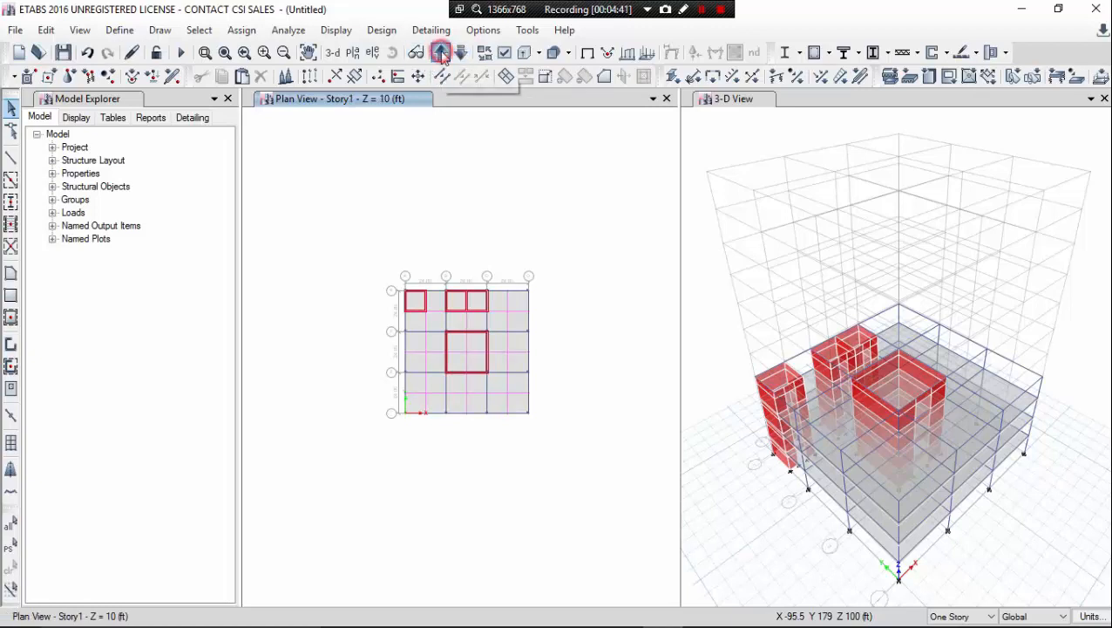
click(441, 53)
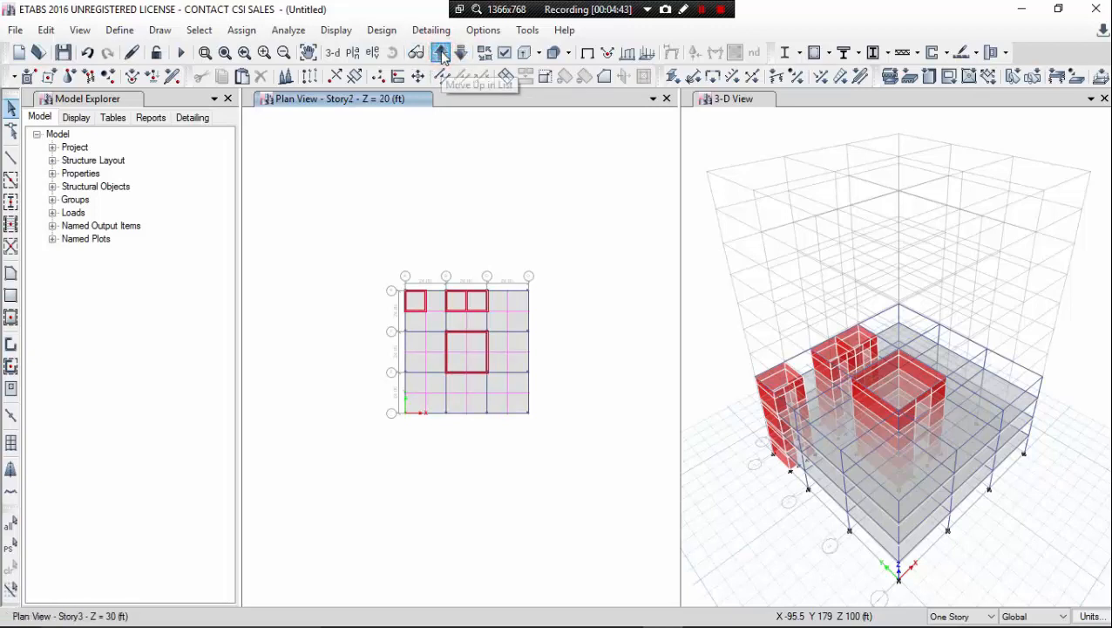
Select everything on the Story3 plan and replicate it on Story4 through Story11, keeping the original objects.
drag(352, 223, 601, 479)
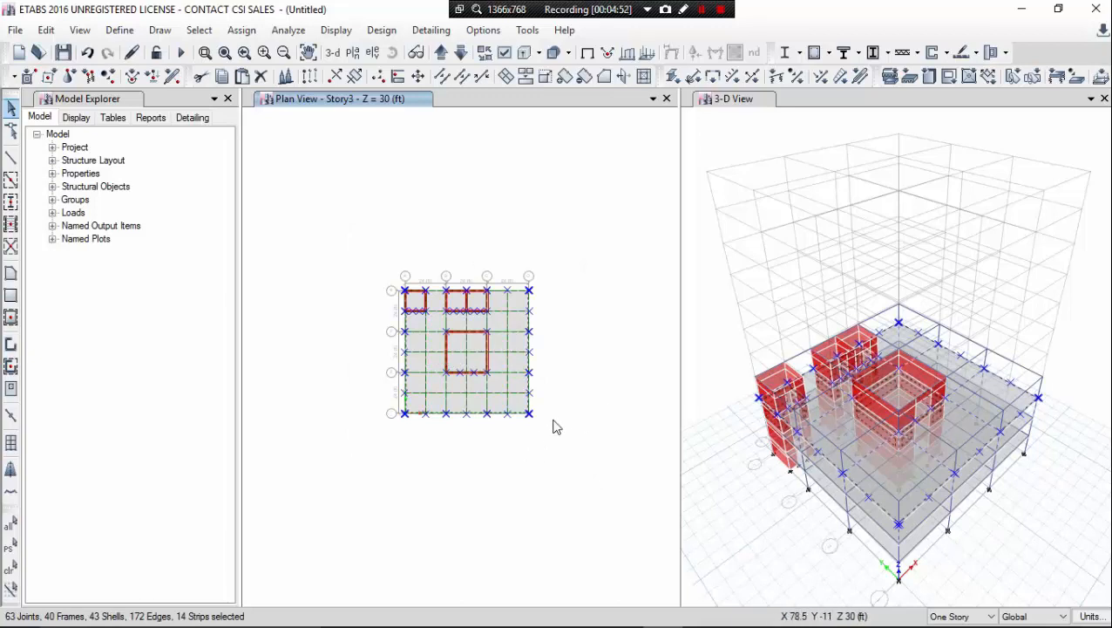
click(598, 392)
click(45, 29)
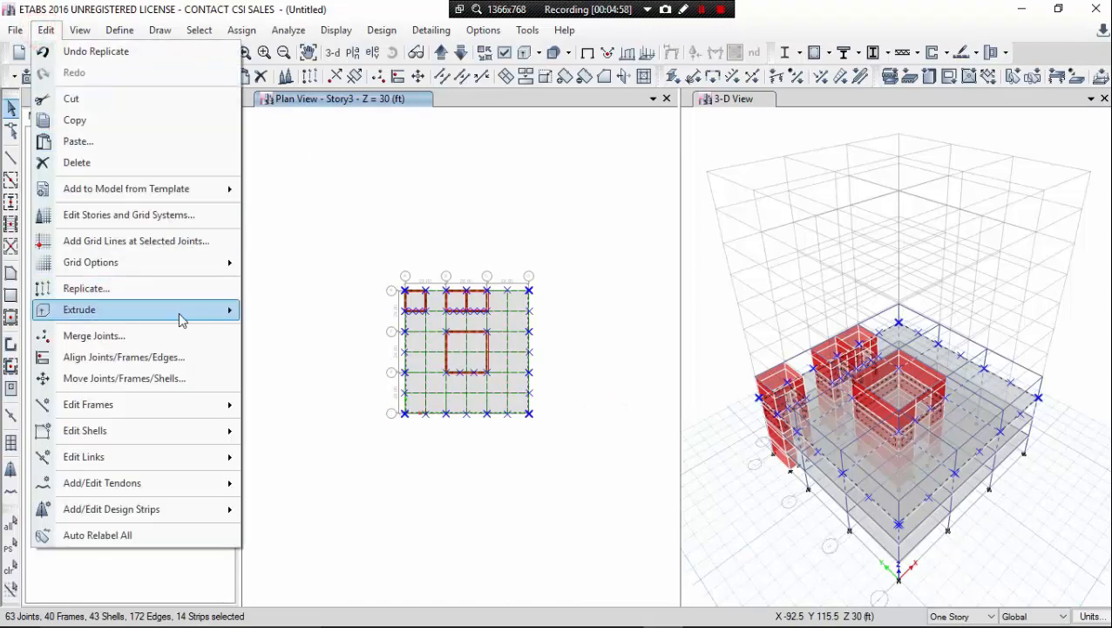
click(190, 287)
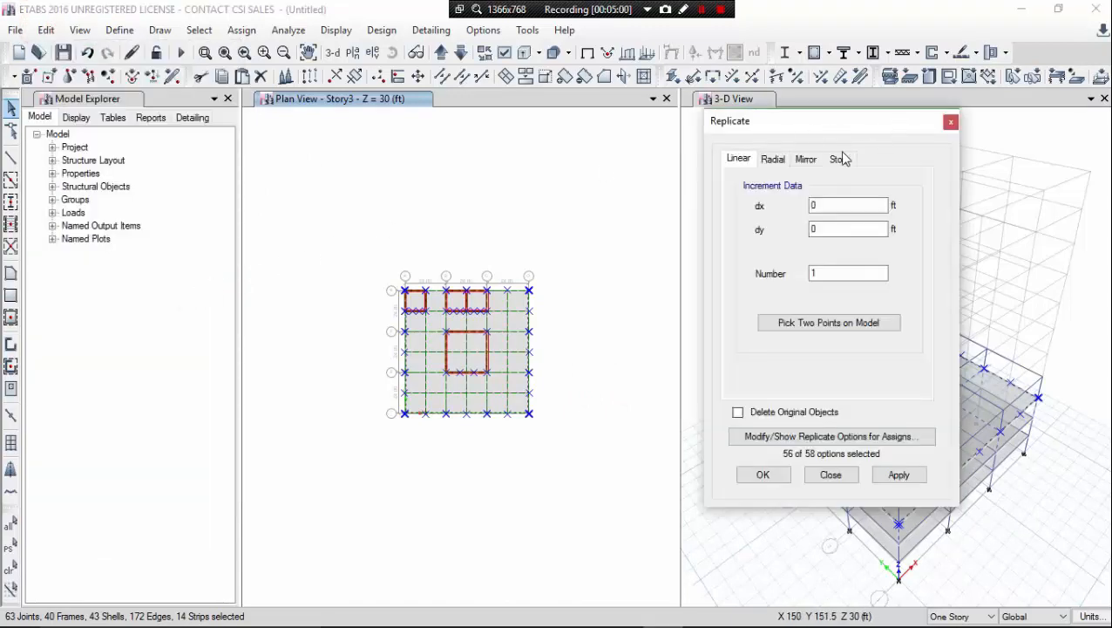
click(840, 159)
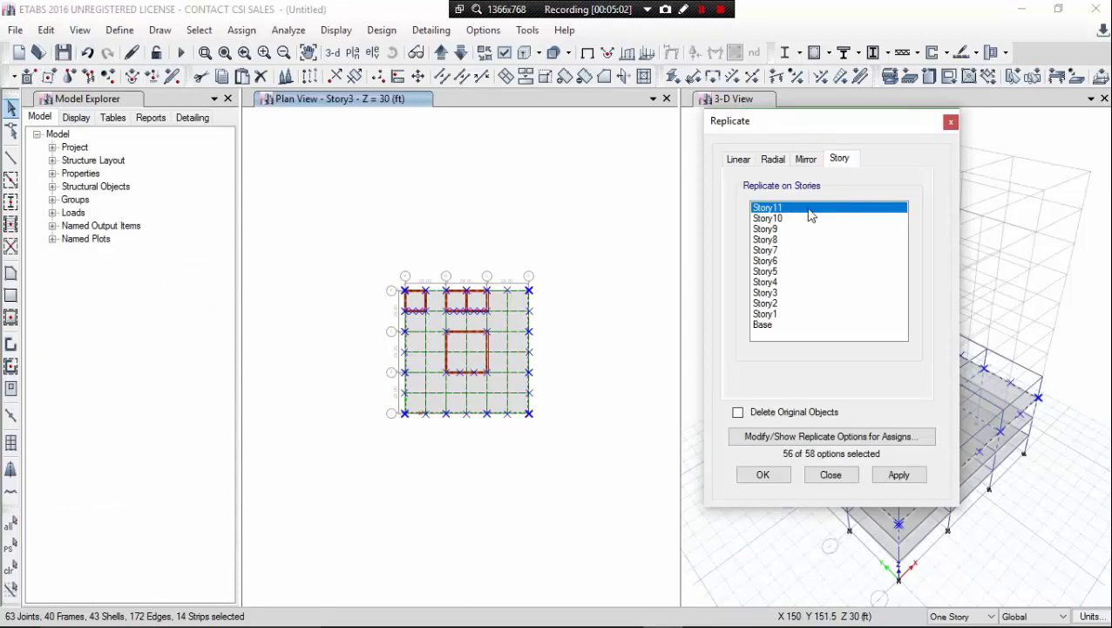
drag(810, 216, 809, 285)
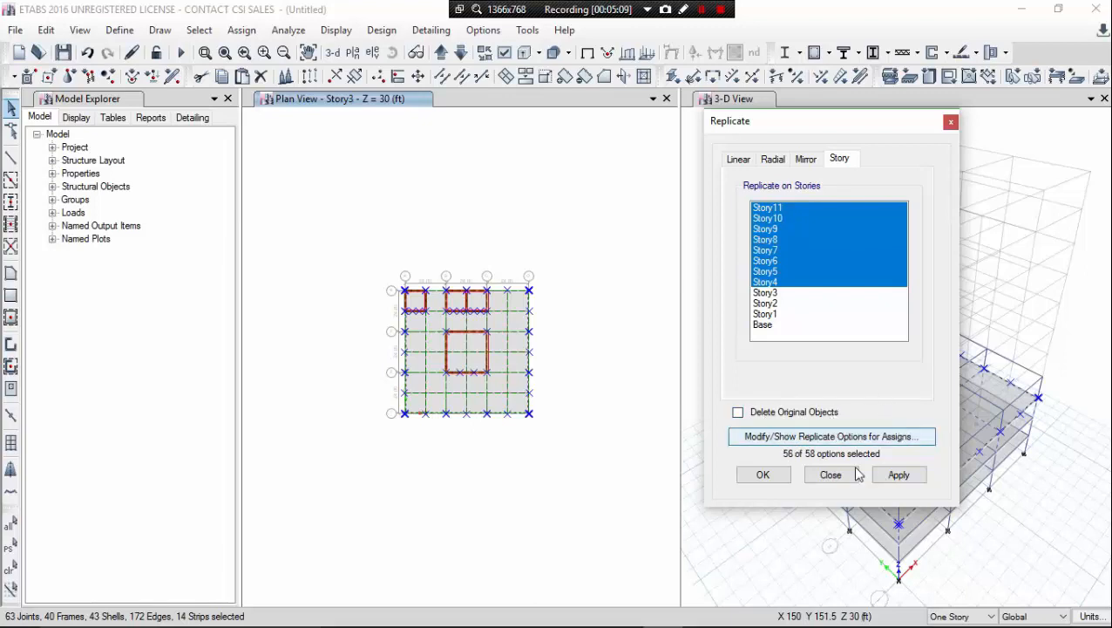
click(899, 481)
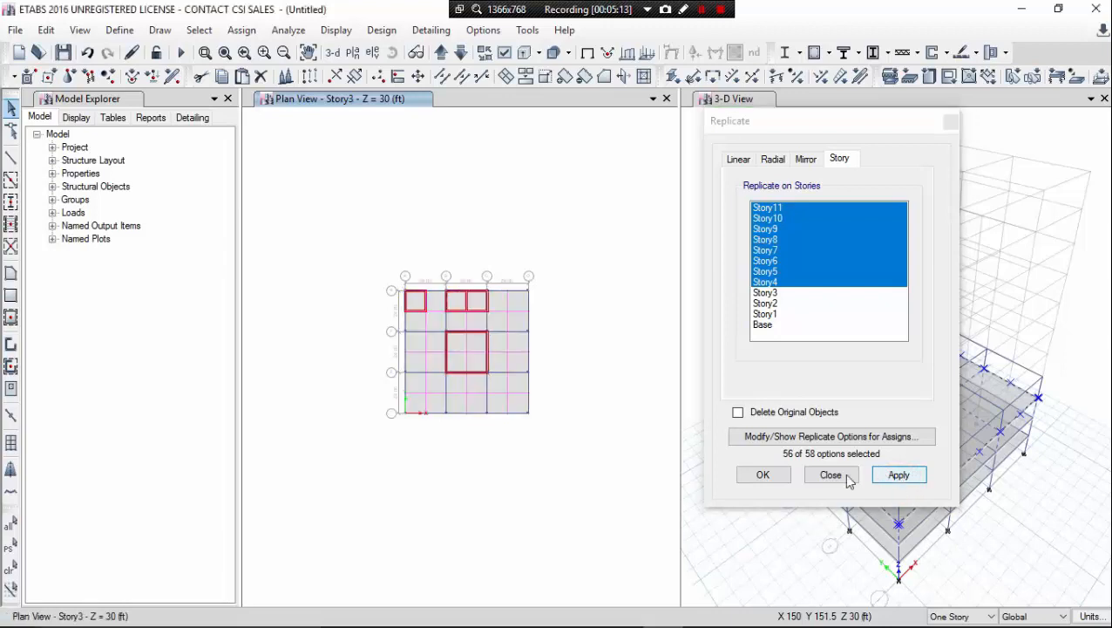
click(783, 475)
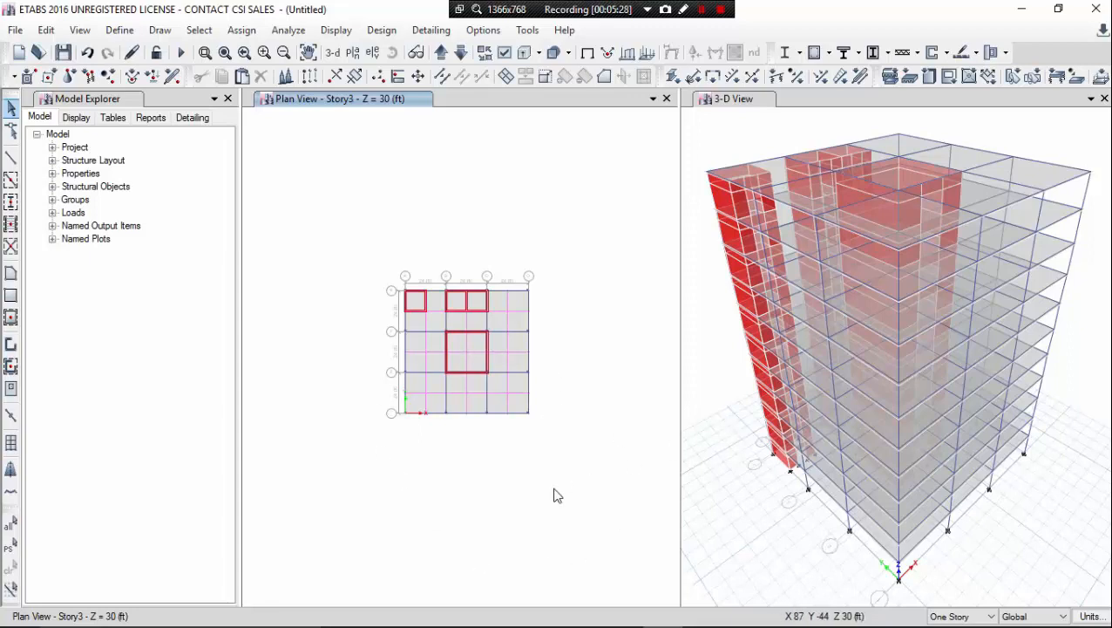
middle_drag(559, 492, 555, 515)
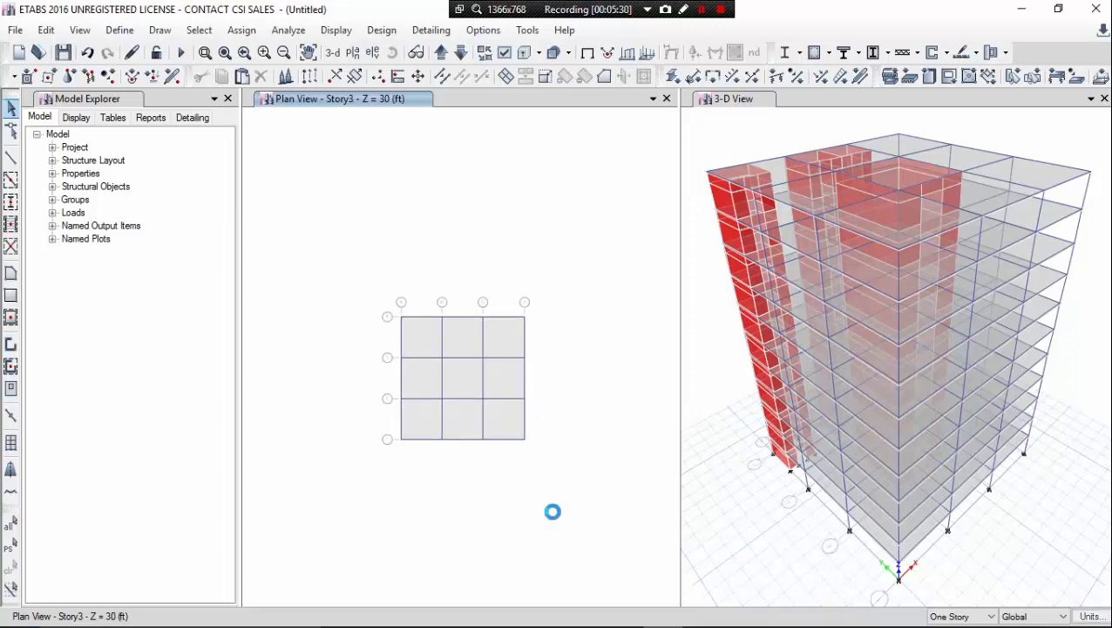